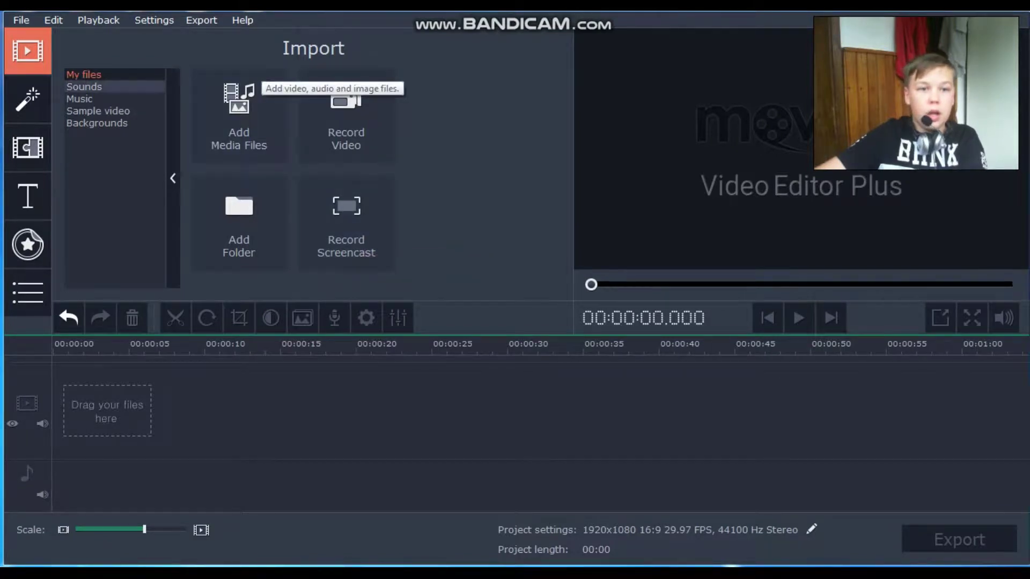
# - Look through the built-in Sounds, Music, Sample video and Backgrounds collections, finishing on My files
pyautogui.click(85, 86)
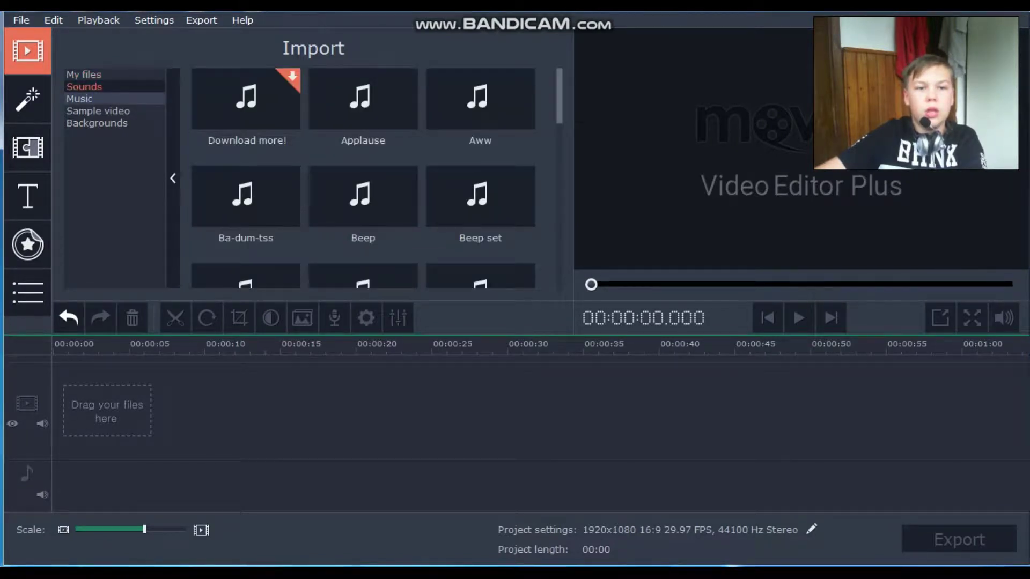
pyautogui.click(79, 99)
pyautogui.click(98, 111)
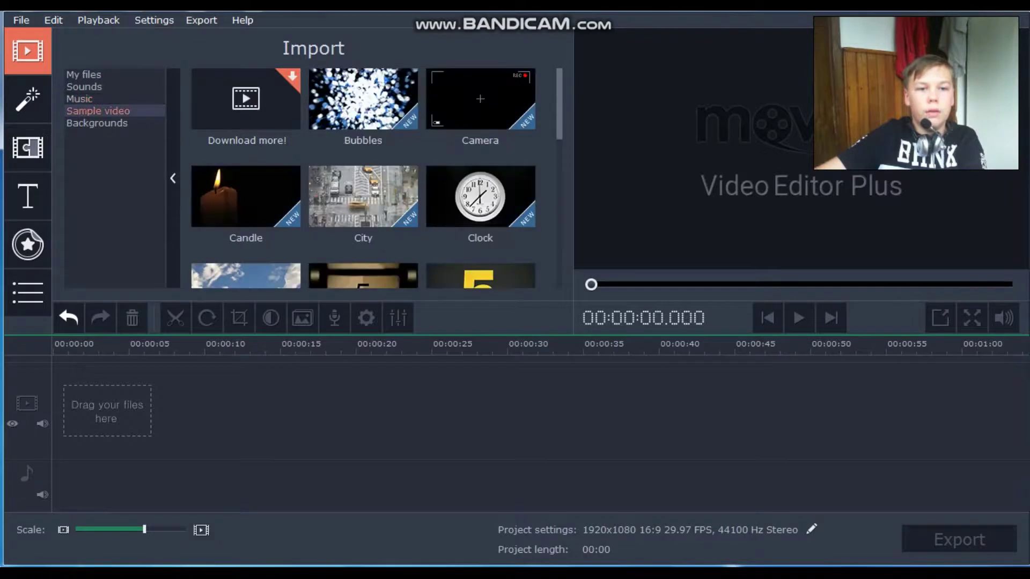
pyautogui.click(97, 123)
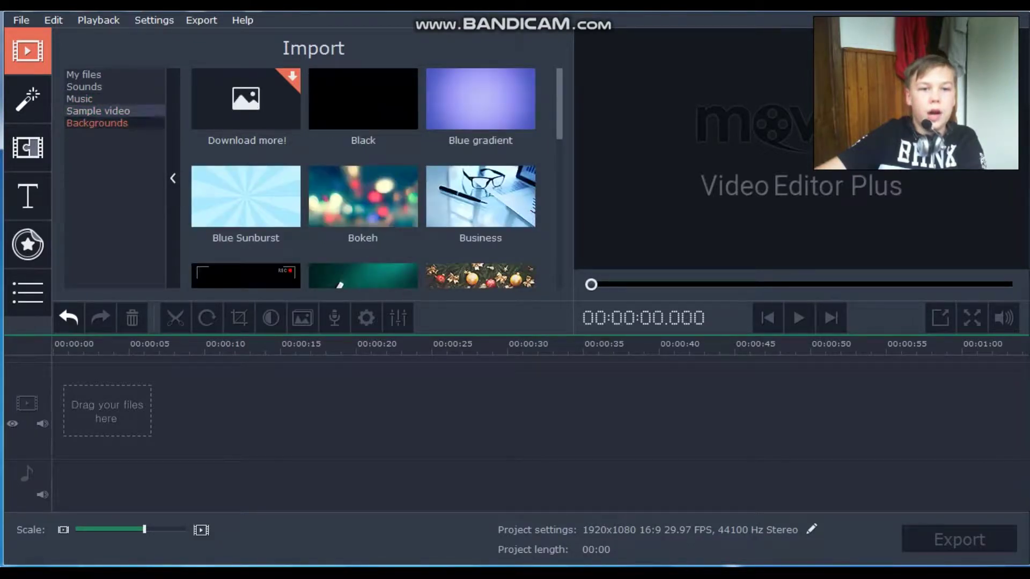
pyautogui.click(83, 74)
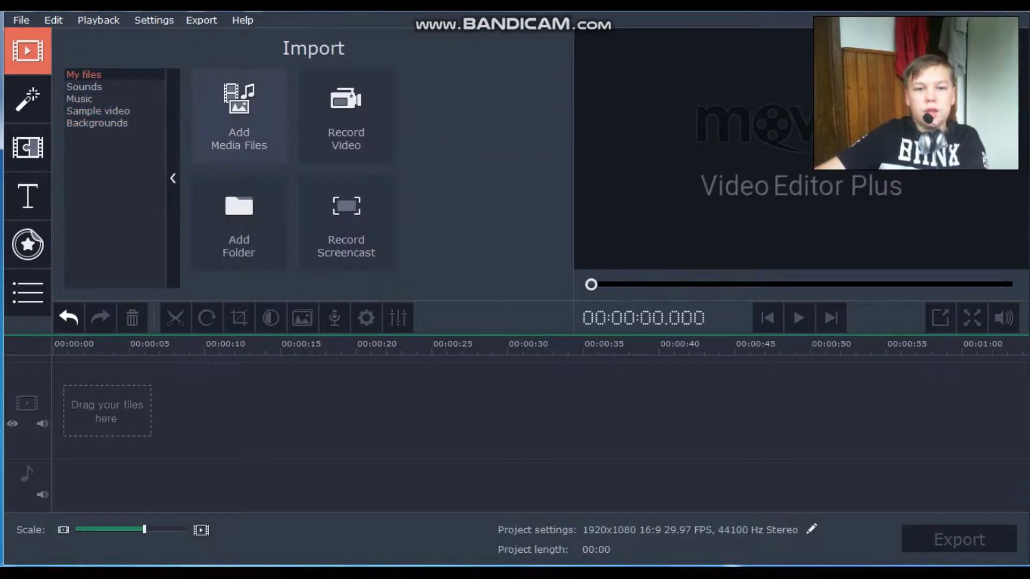
# - Import the Wildlife video from the Sample Videos folder into the project
pyautogui.click(236, 115)
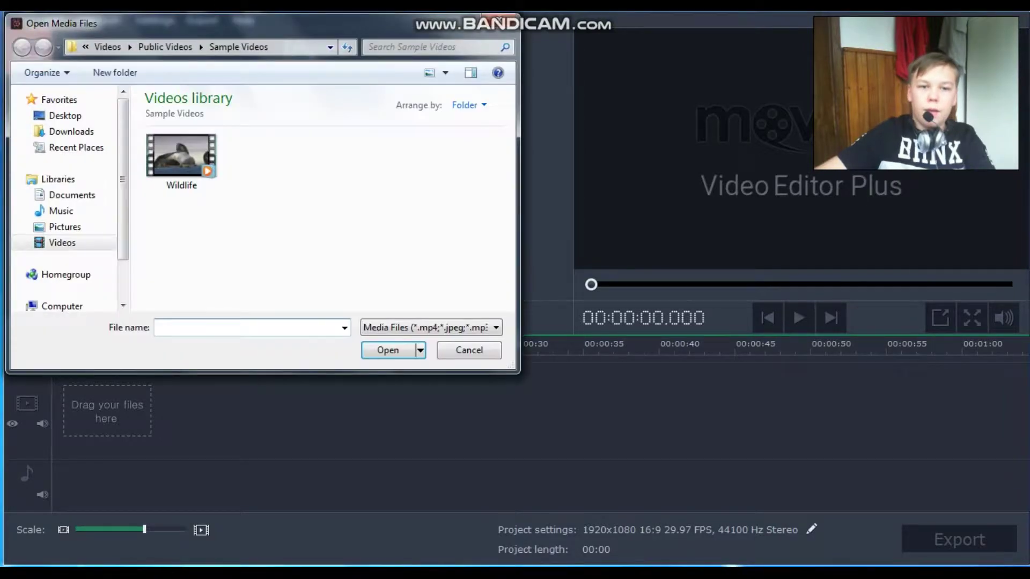
pyautogui.click(182, 162)
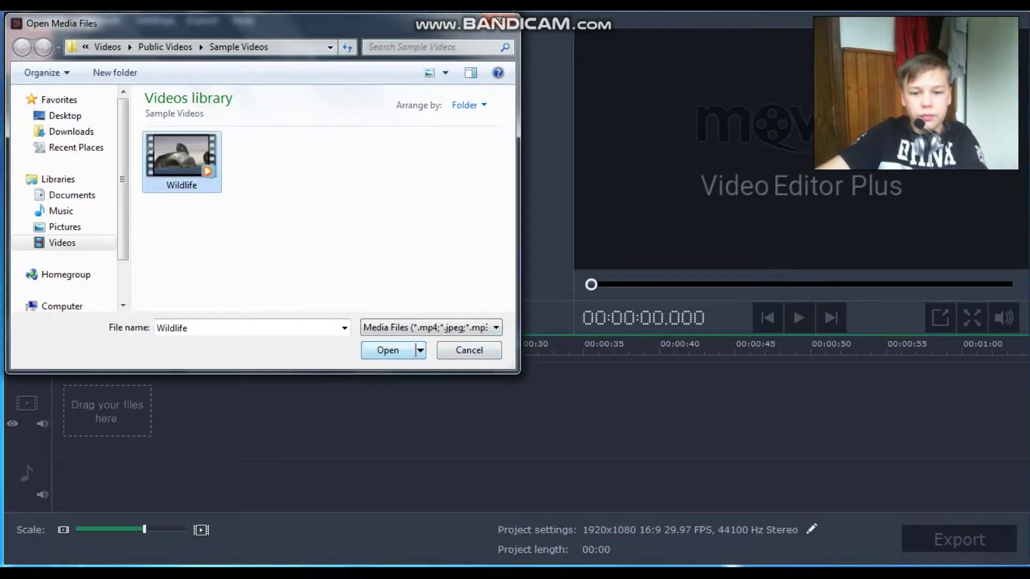
pyautogui.click(387, 350)
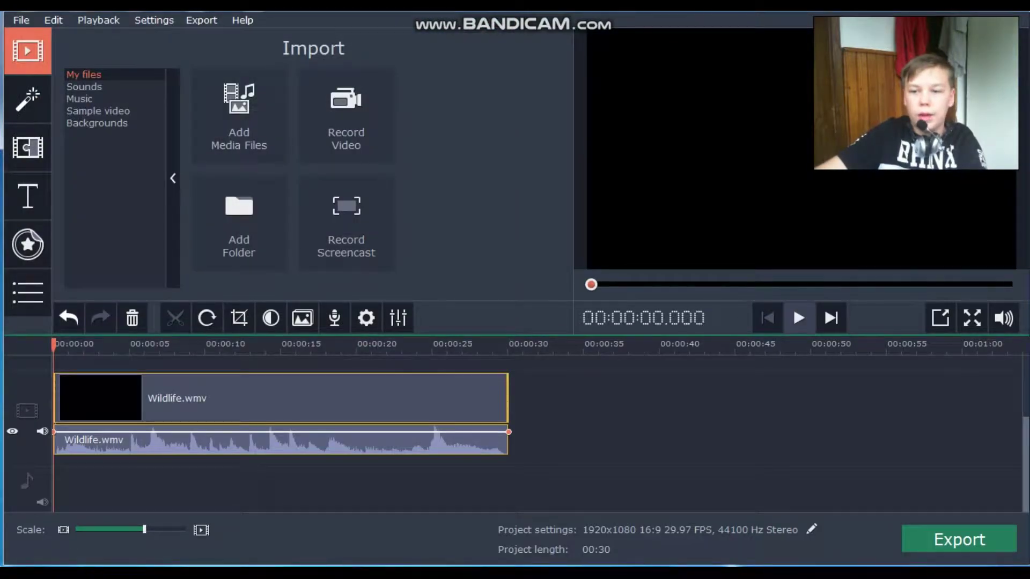
# - Play the start of the imported Wildlife clip and view its video adjustment options
pyautogui.click(799, 317)
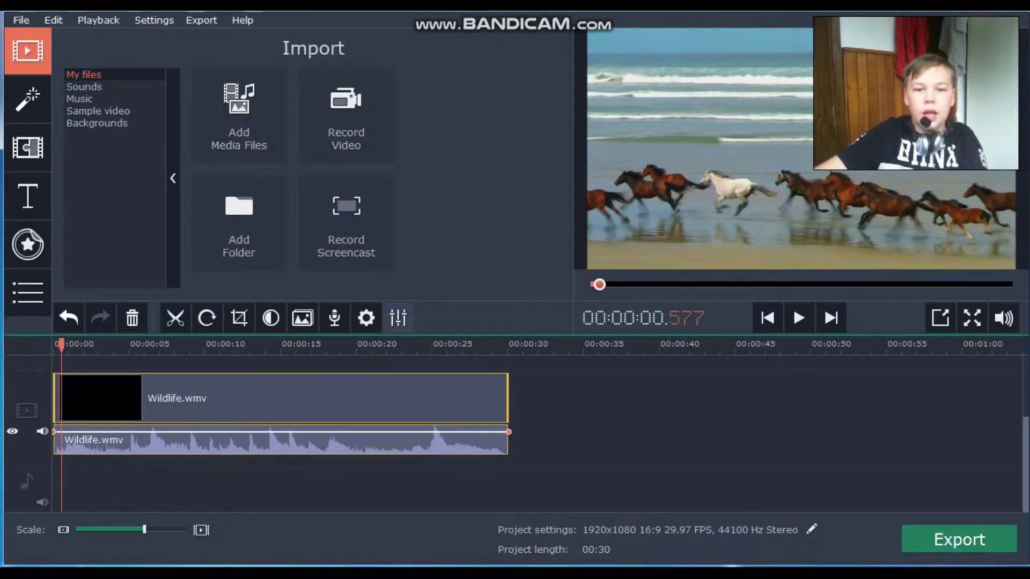
pyautogui.click(397, 317)
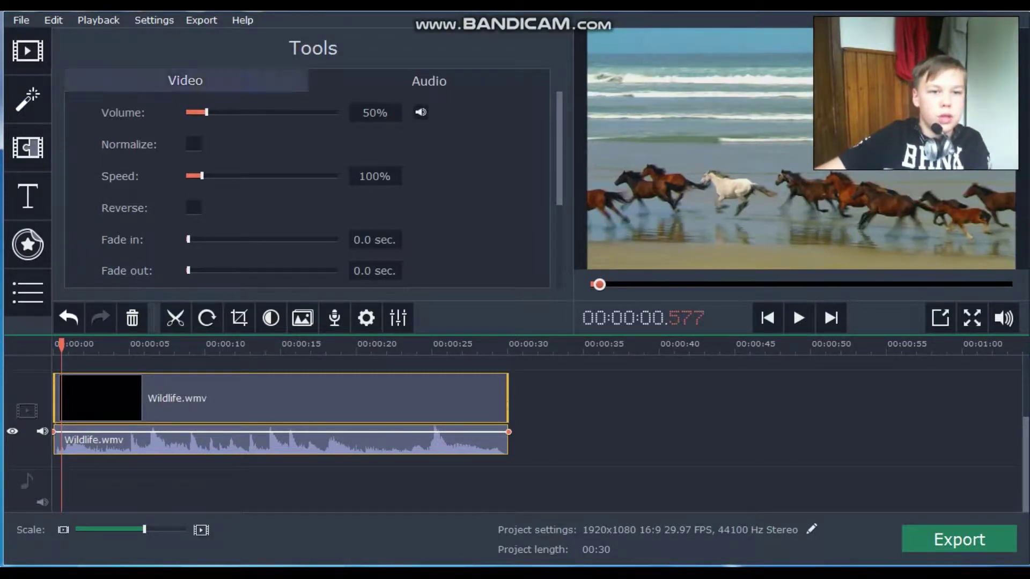
pyautogui.click(28, 50)
# - Preview the featured filters Halftone - color, Motion blur, Pop art - 4 tiles and Paper planes
pyautogui.click(27, 99)
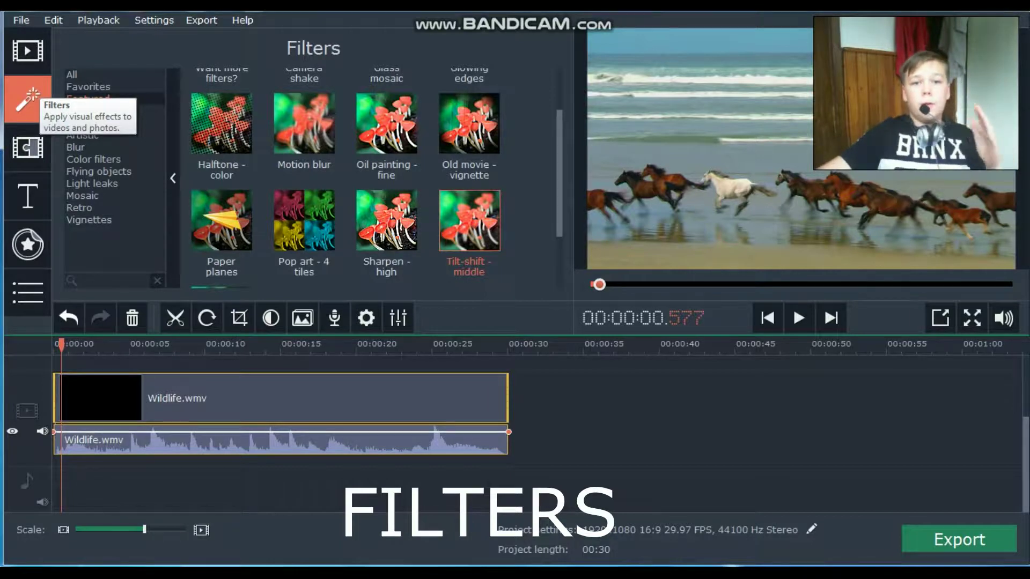
pyautogui.click(221, 123)
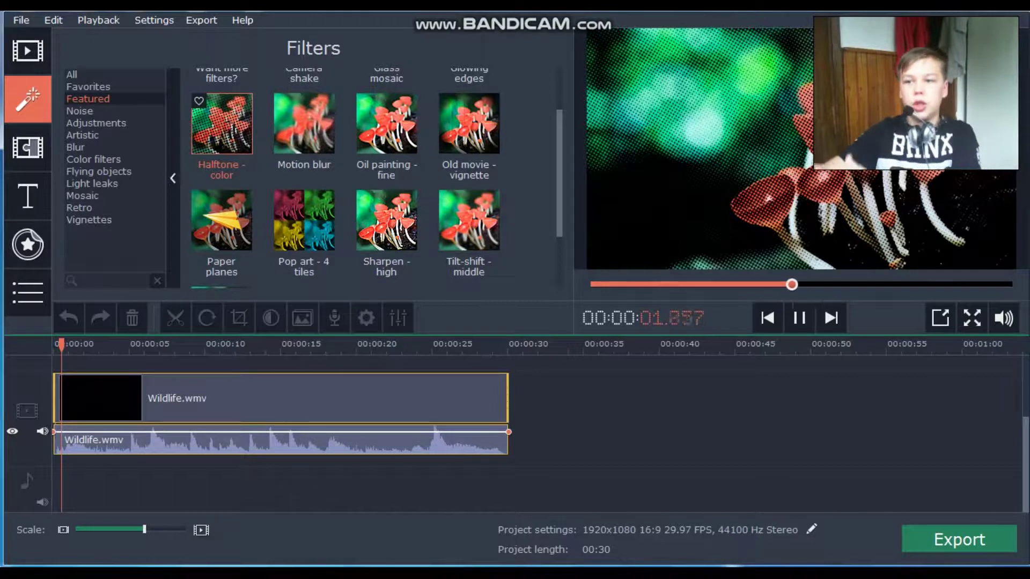
pyautogui.click(304, 124)
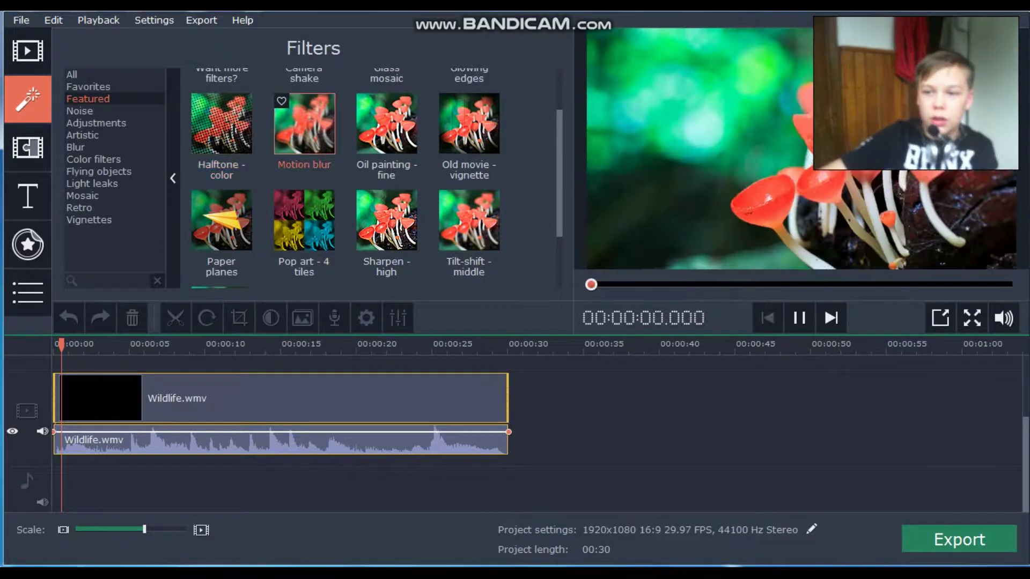
pyautogui.click(304, 220)
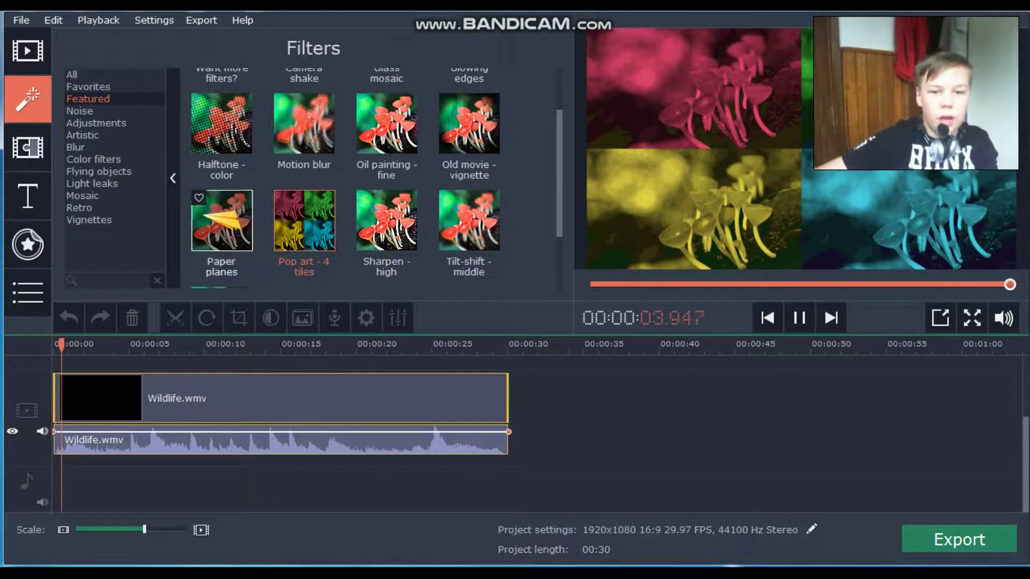
pyautogui.click(222, 220)
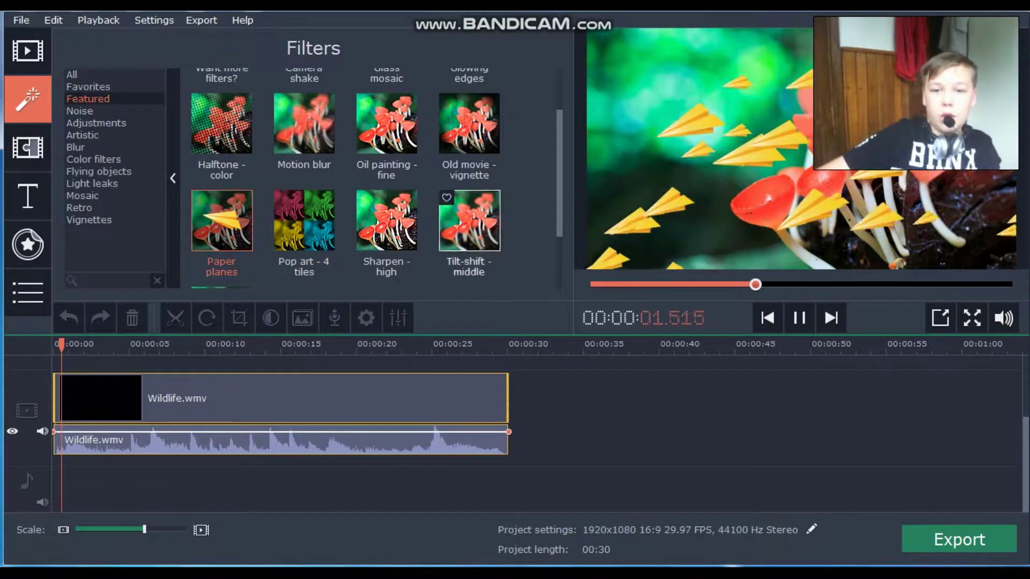
# - Preview the featured filters Glass mosaic, Camera shake, Glowing edges and Oil painting - fine
pyautogui.scroll(-2, 345, 178)
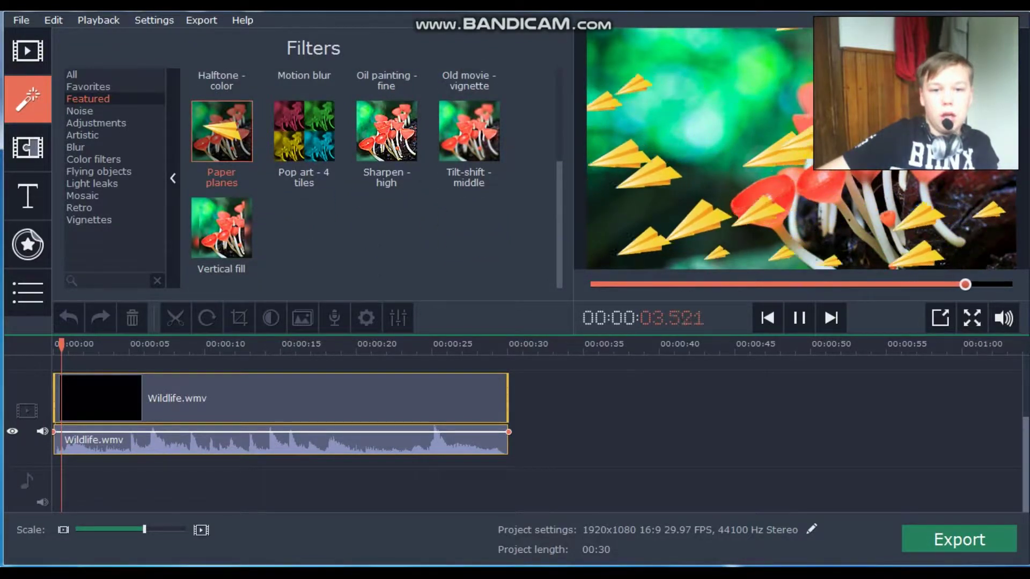
pyautogui.scroll(3, 345, 179)
pyautogui.click(387, 98)
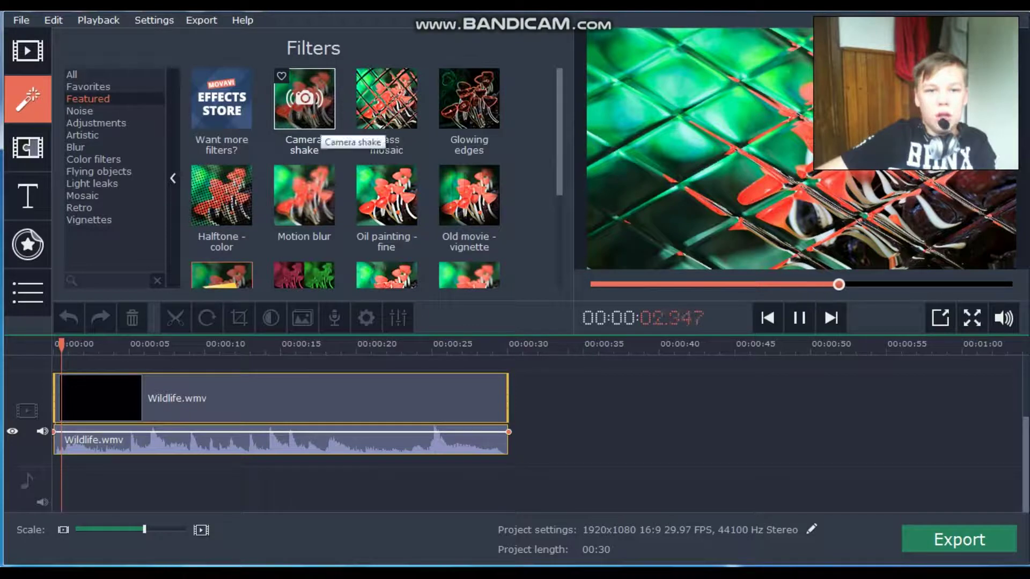
pyautogui.click(304, 102)
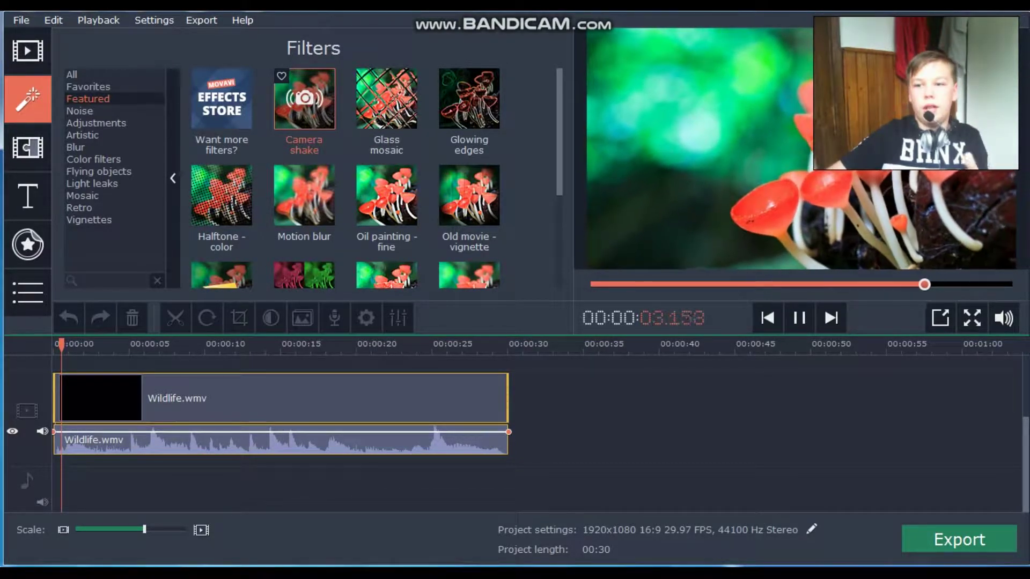
pyautogui.click(468, 102)
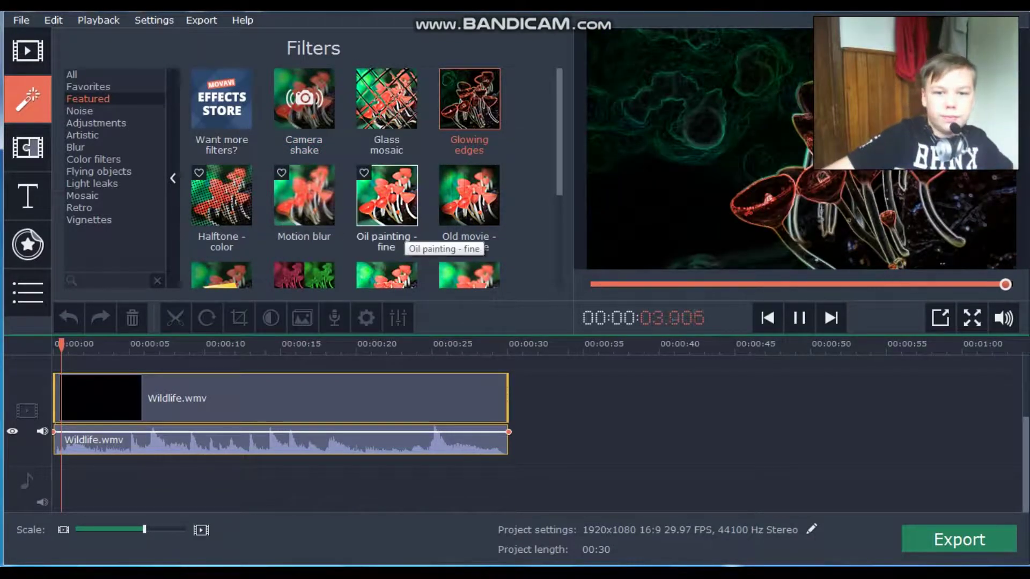
pyautogui.click(386, 209)
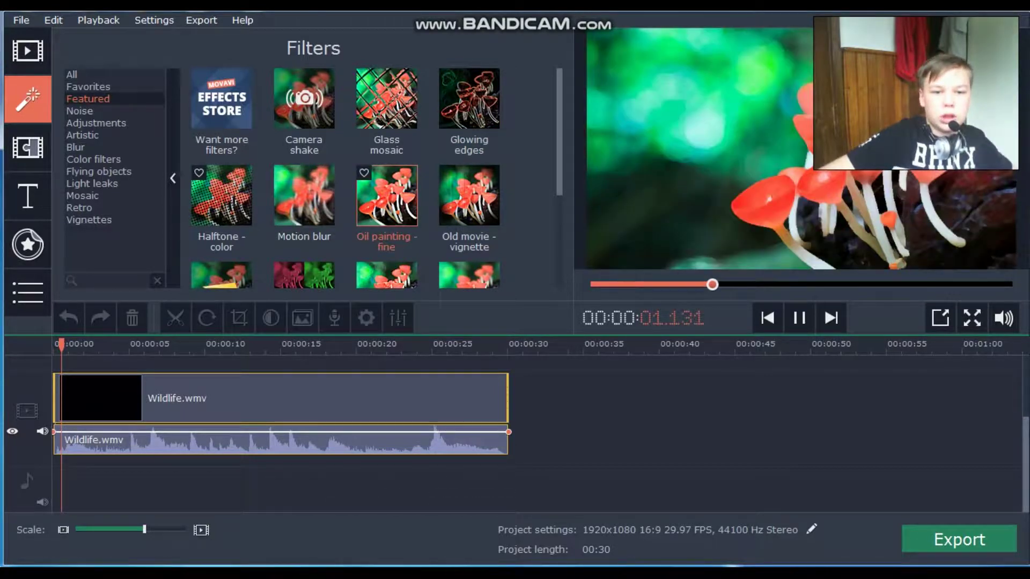
# - Split the Wildlife clip on the timeline at about 9.9 seconds
pyautogui.moveTo(61, 345); pyautogui.dragTo(203, 345)
pyautogui.click(175, 318)
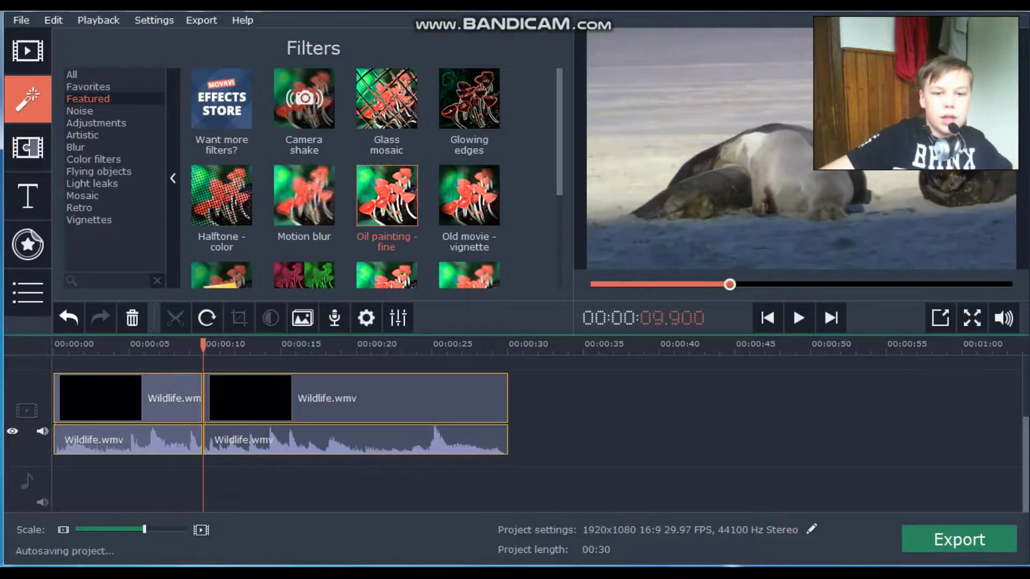
# - Apply the Oil painting - fine filter to the first Wildlife segment, play part of it, and return to the project's start
pyautogui.click(116, 345)
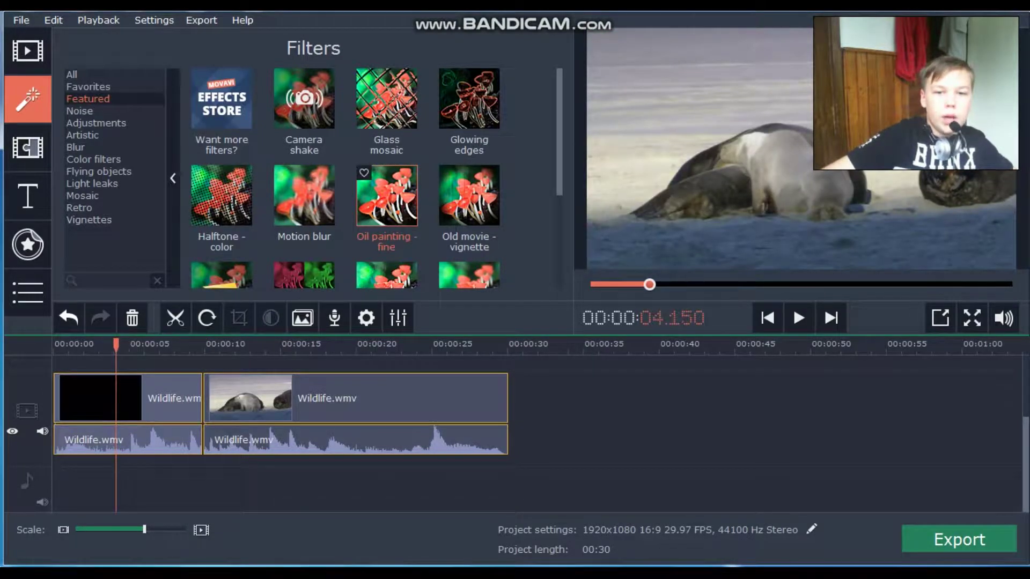
pyautogui.scroll(1, 281, 415)
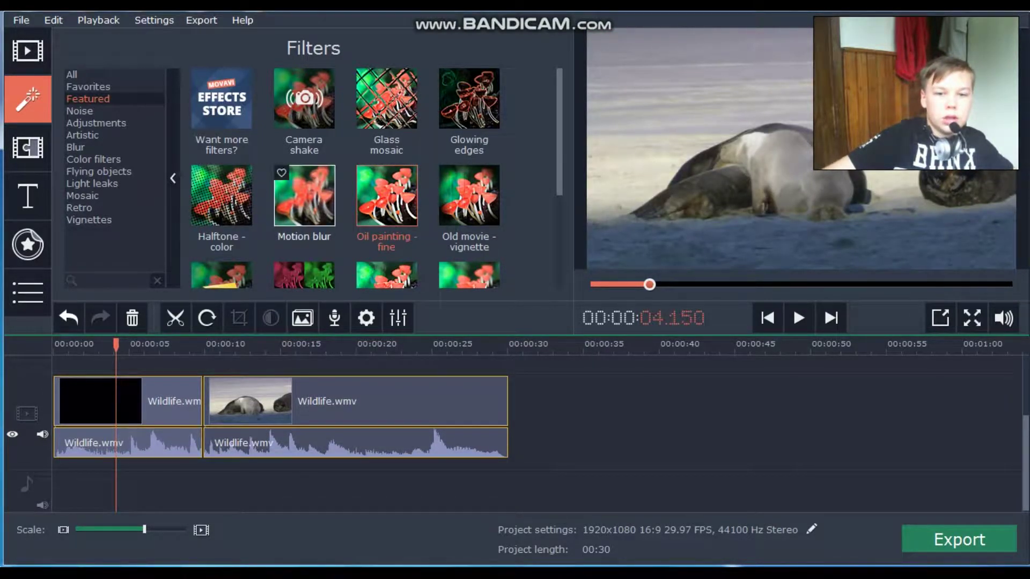
pyautogui.moveTo(386, 196); pyautogui.dragTo(127, 401)
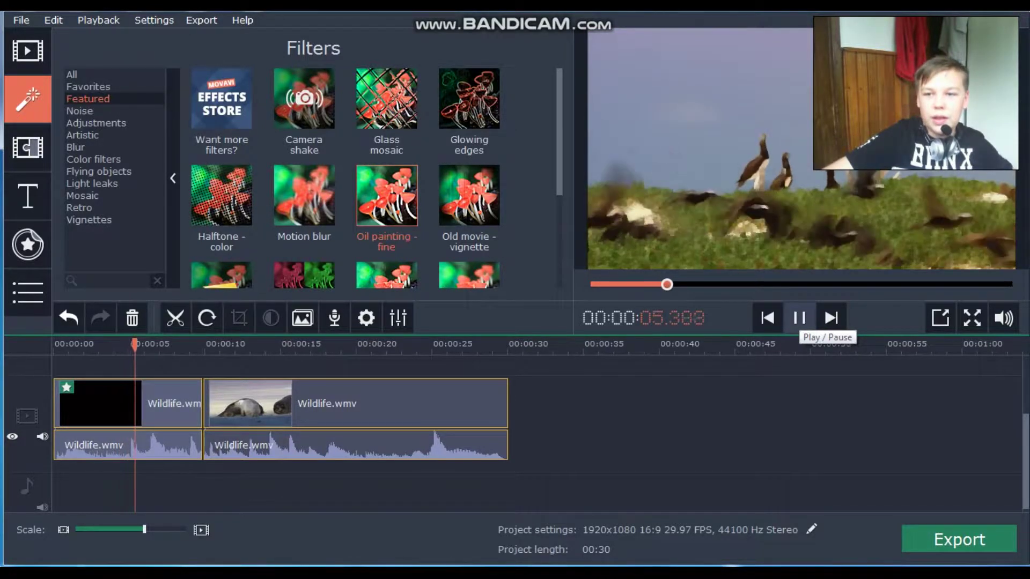
pyautogui.click(800, 318)
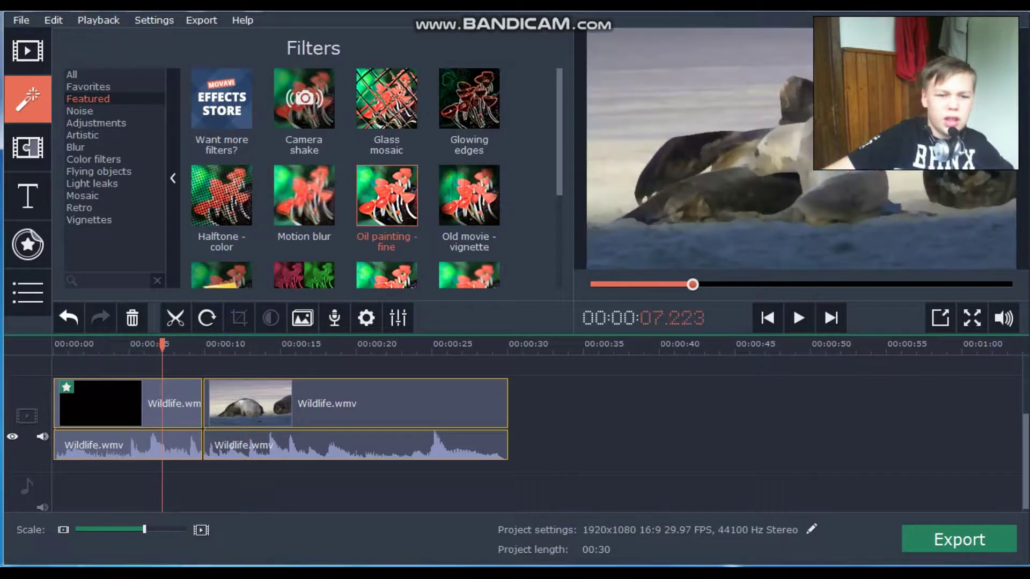
pyautogui.moveTo(693, 284); pyautogui.dragTo(590, 284)
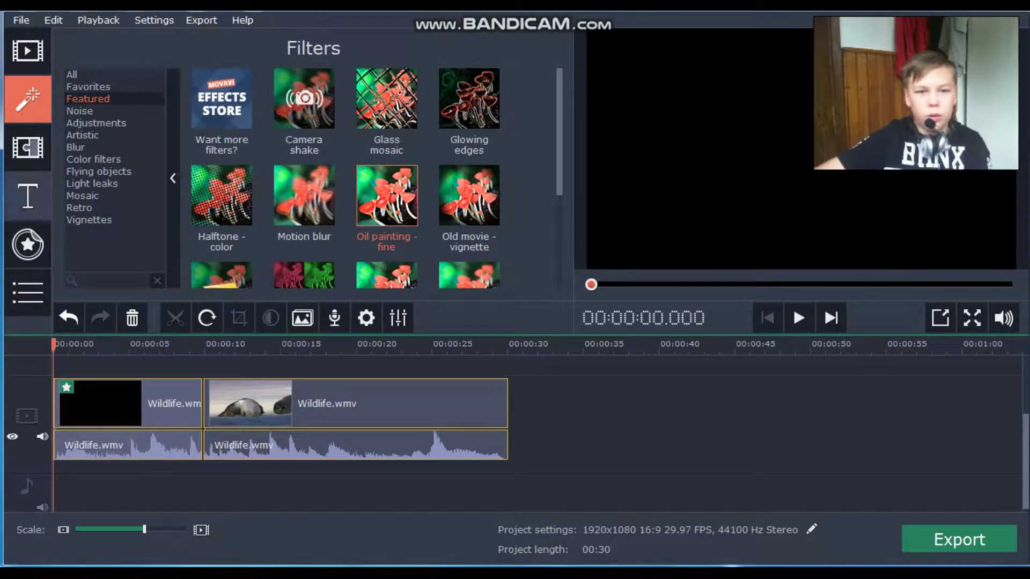
# - Browse the Noise and Adjustments filter categories and preview the Invert filter
pyautogui.click(79, 110)
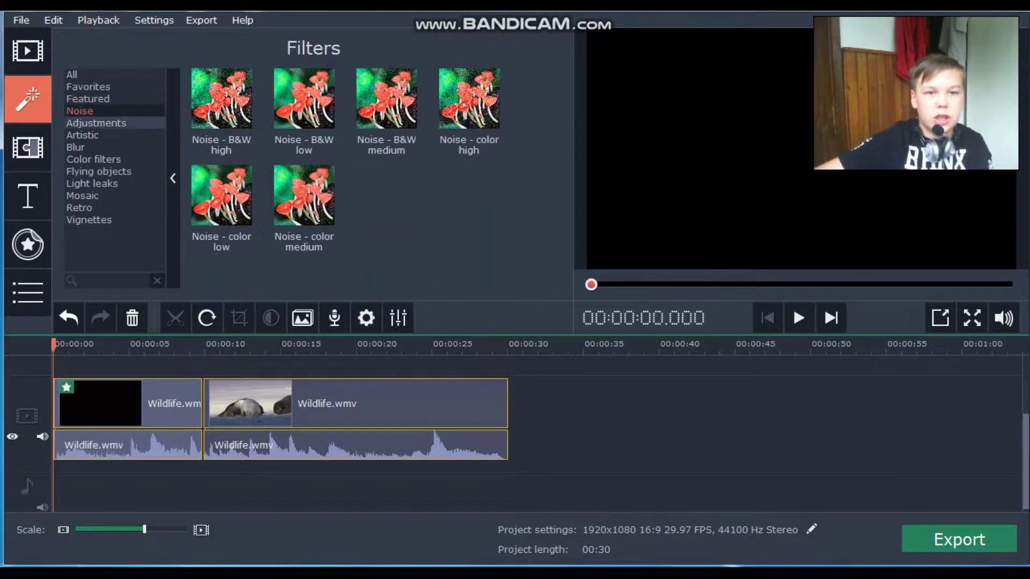
pyautogui.click(95, 123)
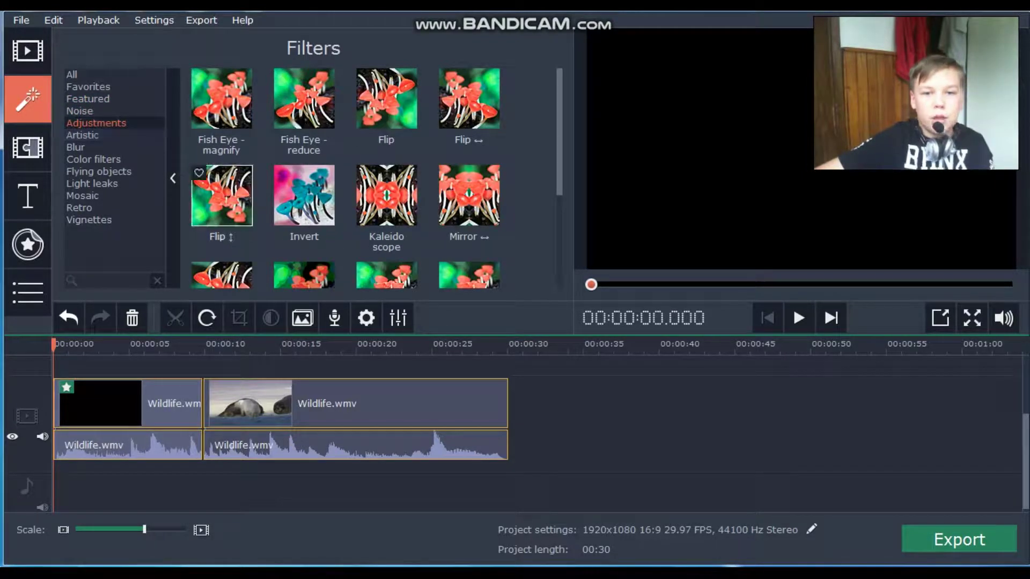
pyautogui.click(304, 196)
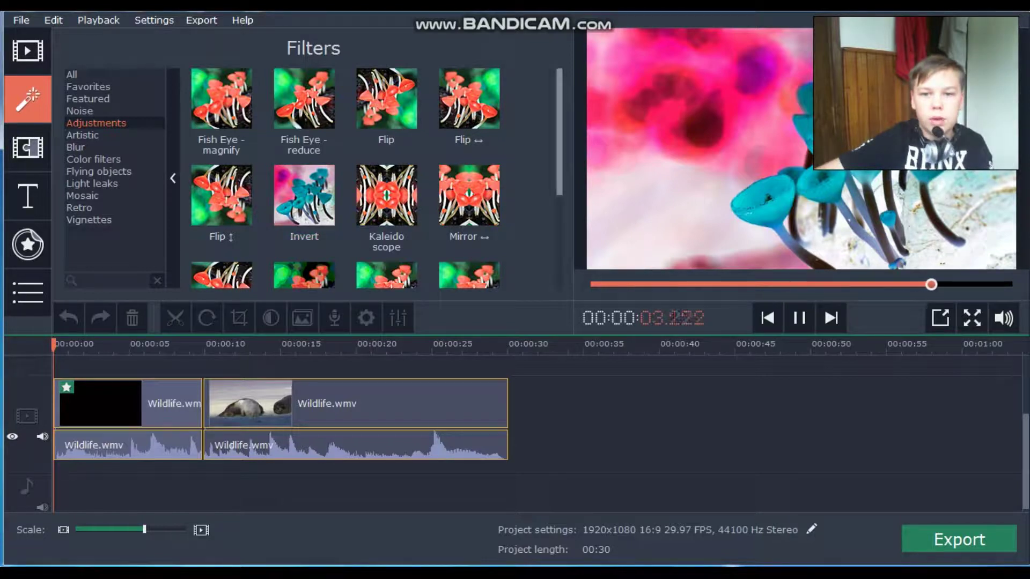
pyautogui.scroll(-3, 343, 177)
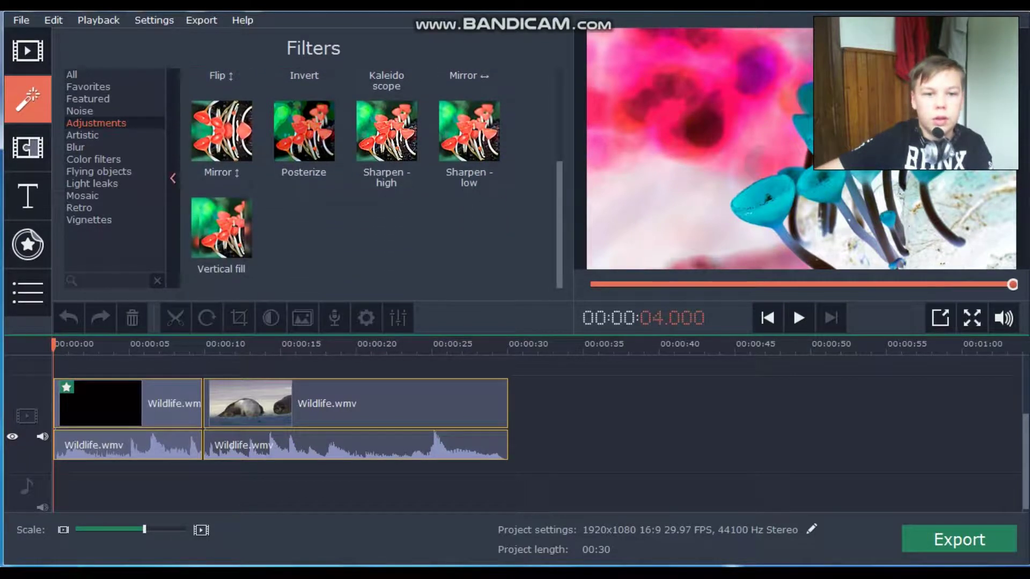
# - Browse the Artistic filter category and preview the Twirl, Vertigo and Stripes - medium filters
pyautogui.click(82, 135)
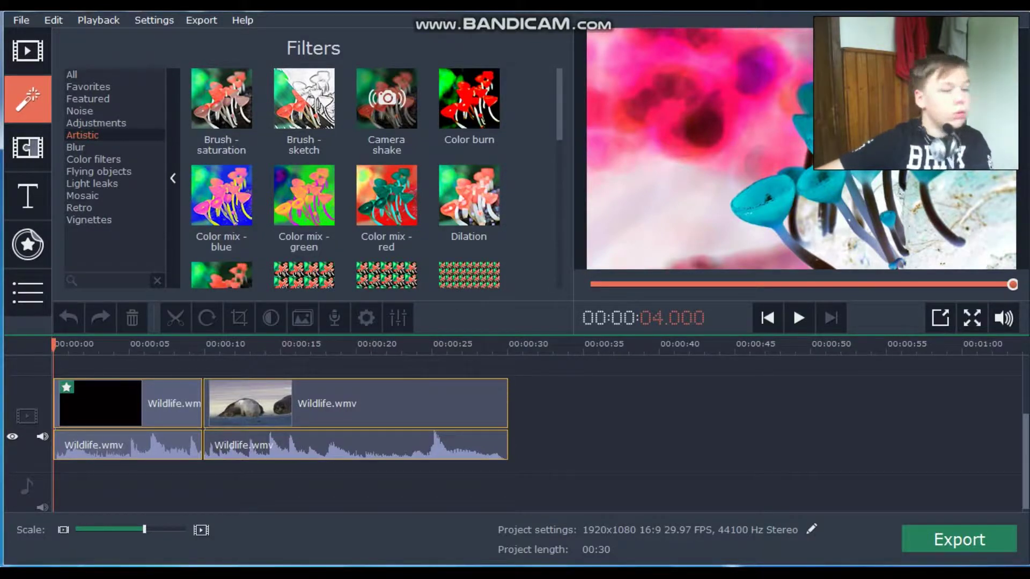
pyautogui.scroll(-2, 346, 177)
pyautogui.scroll(-5, 346, 177)
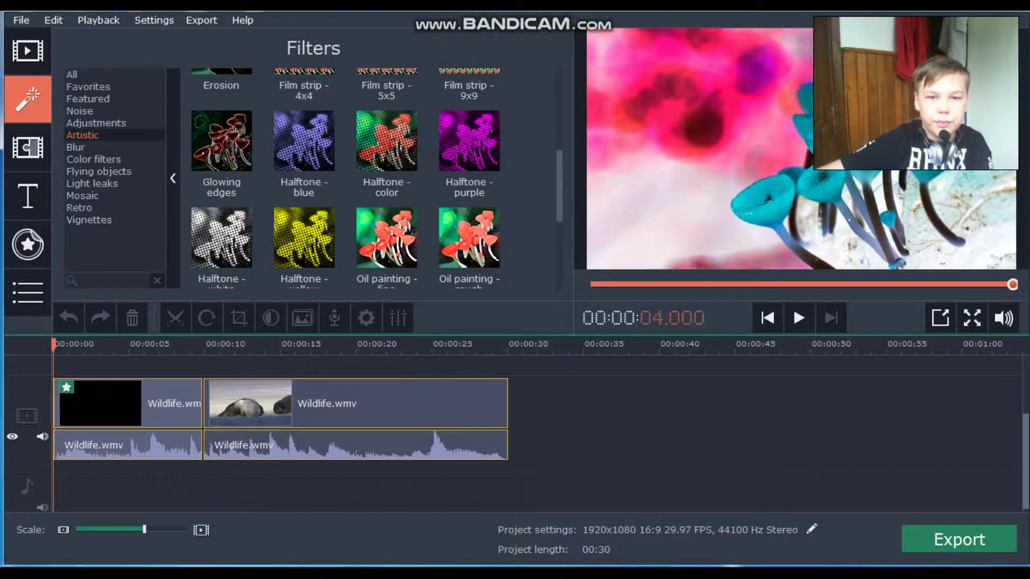
pyautogui.scroll(-2, 346, 177)
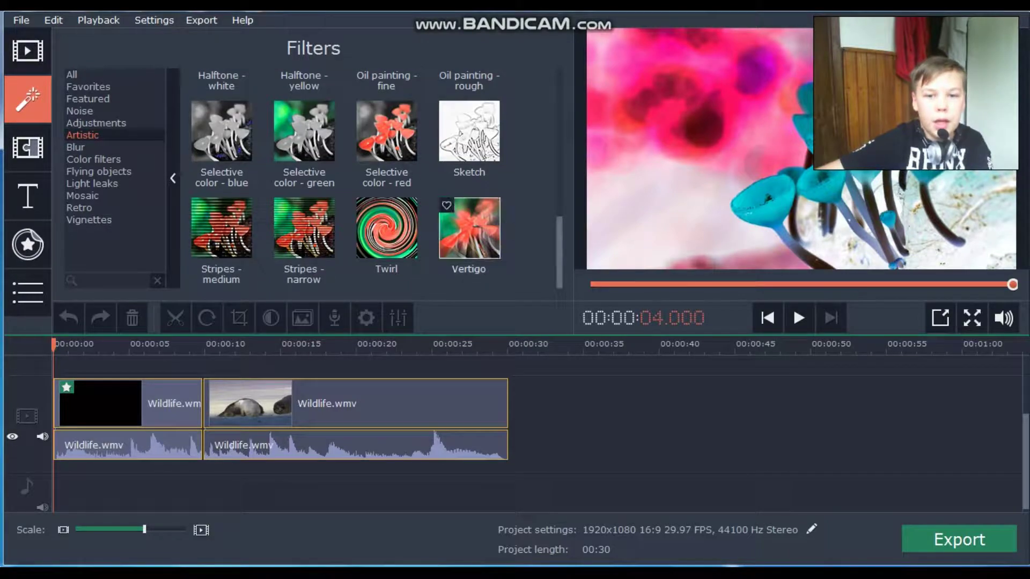
pyautogui.click(386, 228)
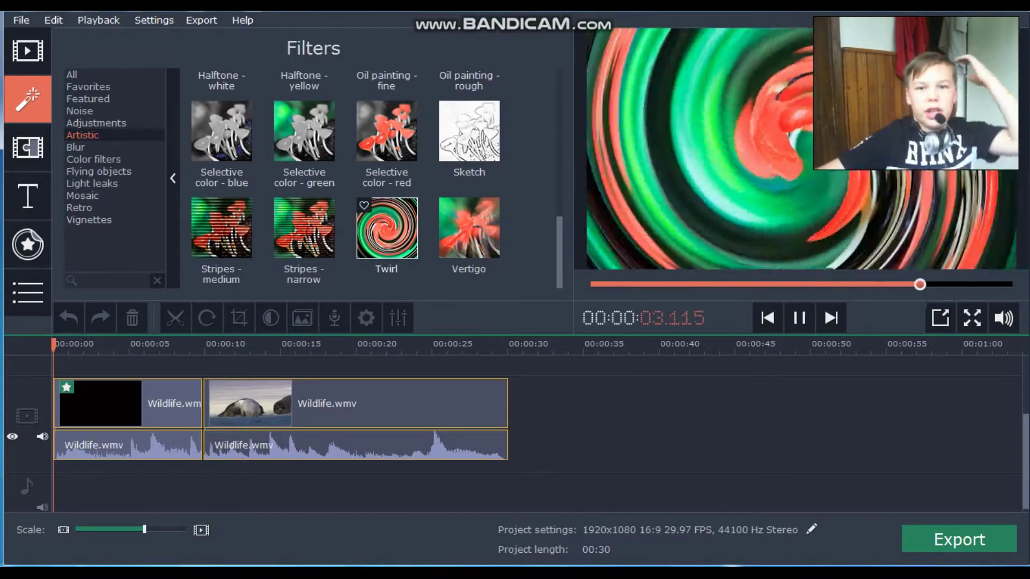
pyautogui.click(469, 228)
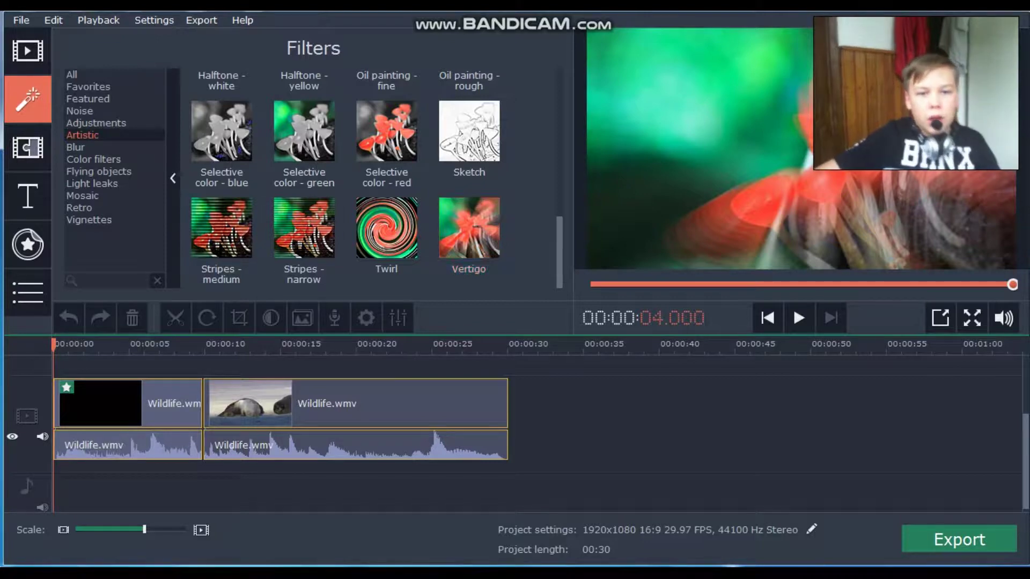
pyautogui.click(222, 228)
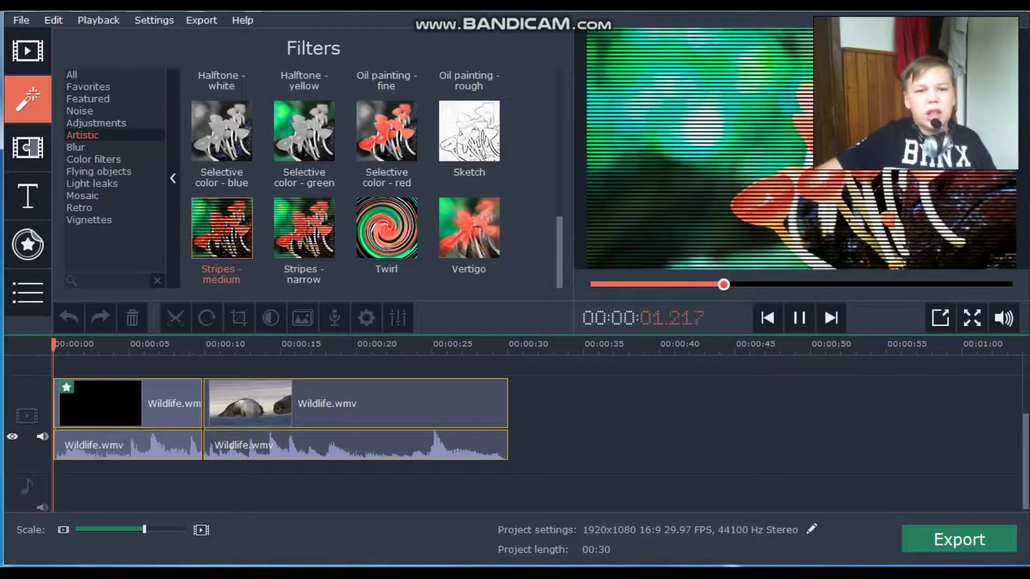
# - Preview the Selective color - blue and green, Film strip - 4x4 and 9x9, and Erosion artistic filters
pyautogui.click(222, 131)
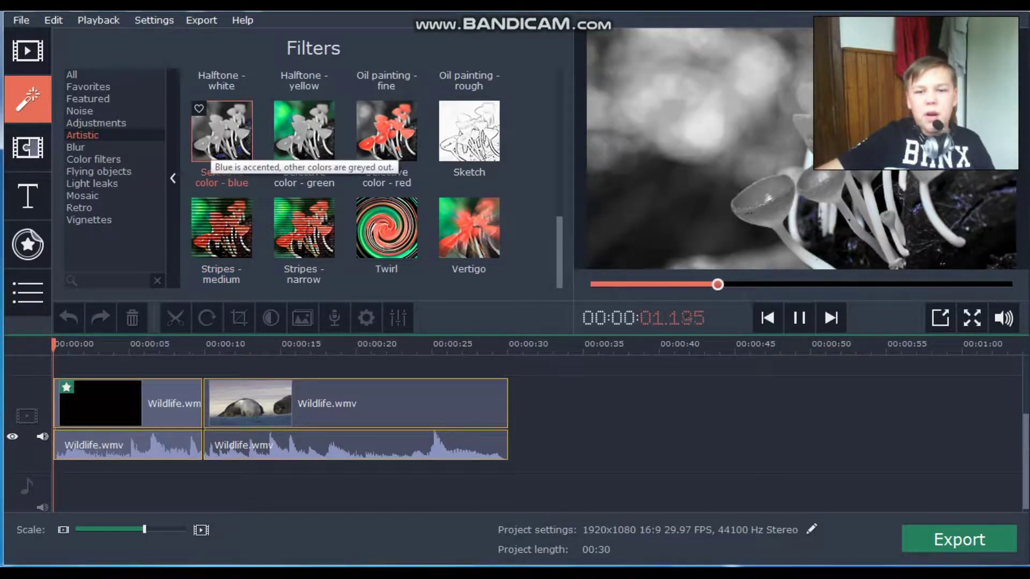
pyautogui.click(304, 131)
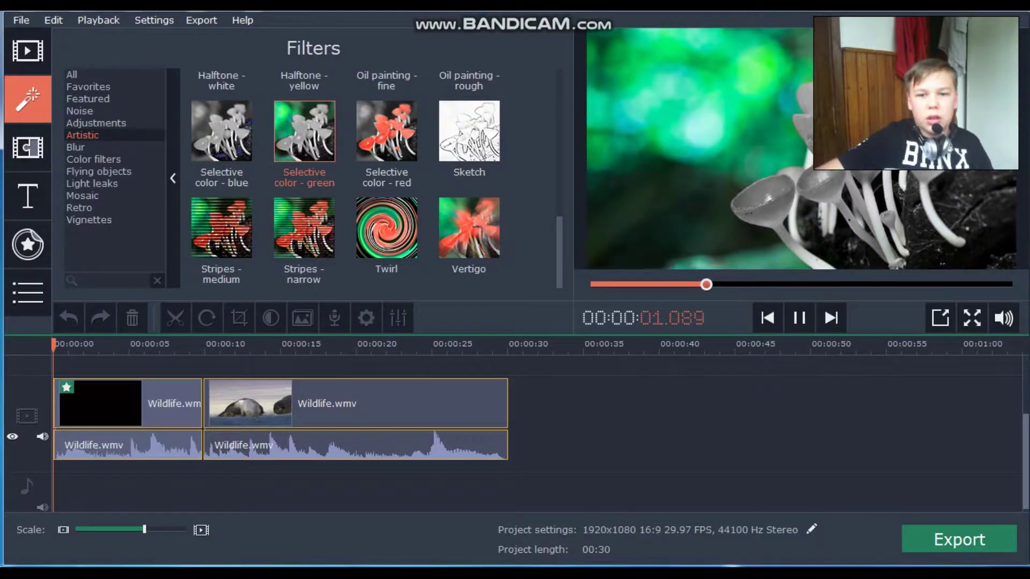
pyautogui.scroll(3, 345, 179)
pyautogui.scroll(1, 375, 177)
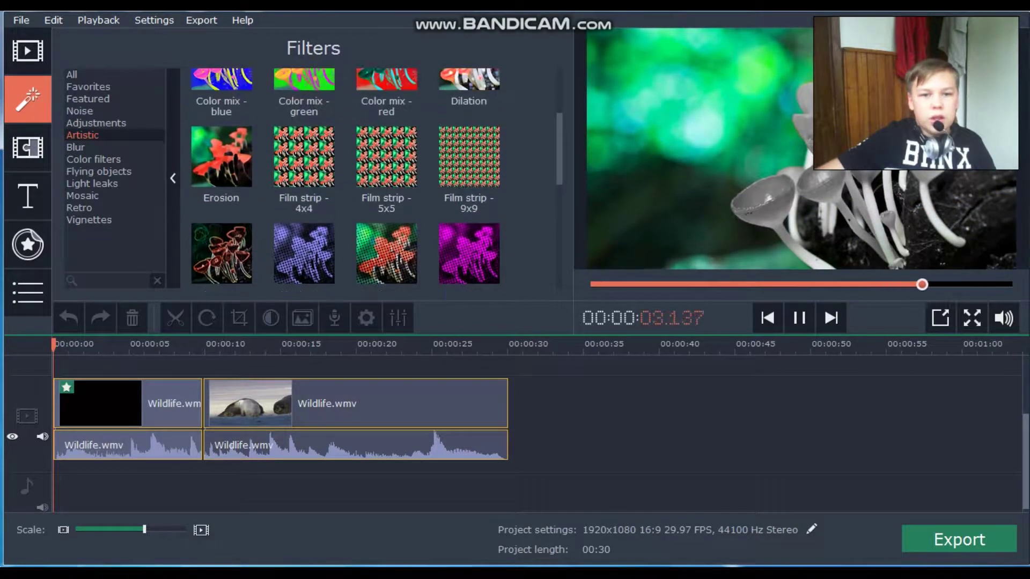
pyautogui.click(304, 156)
pyautogui.click(386, 161)
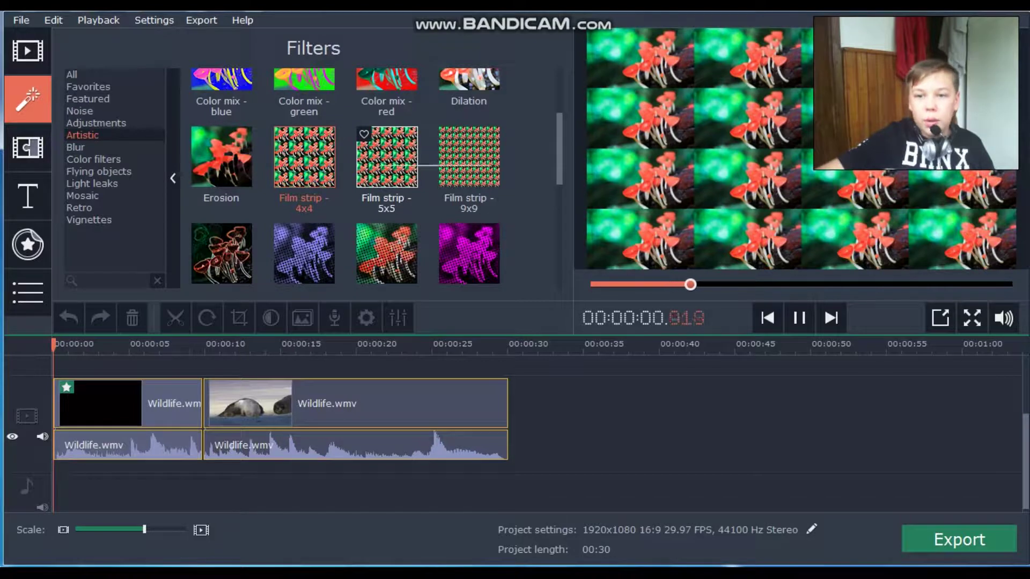
pyautogui.click(469, 157)
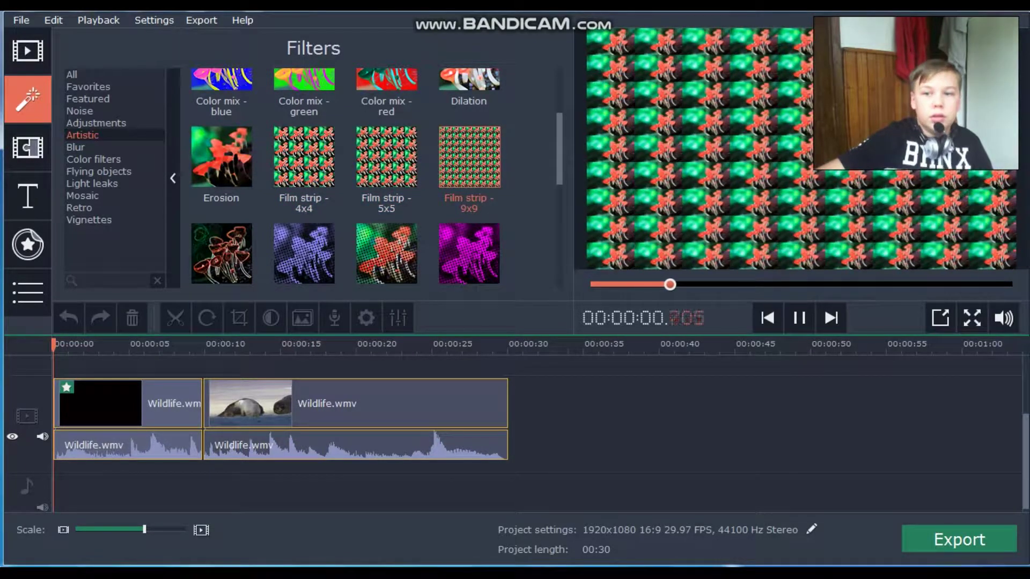
pyautogui.click(222, 161)
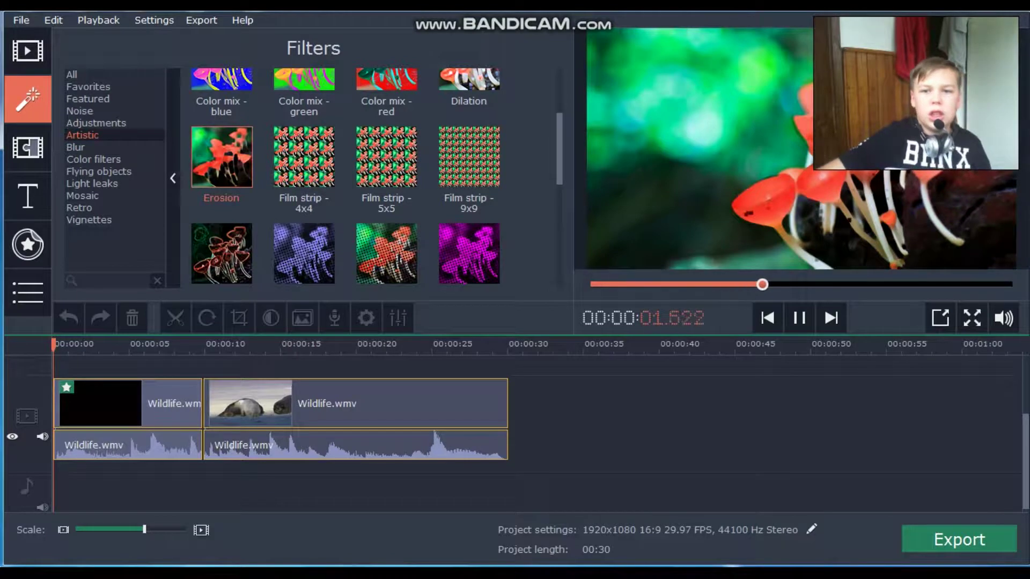
pyautogui.scroll(2, 346, 177)
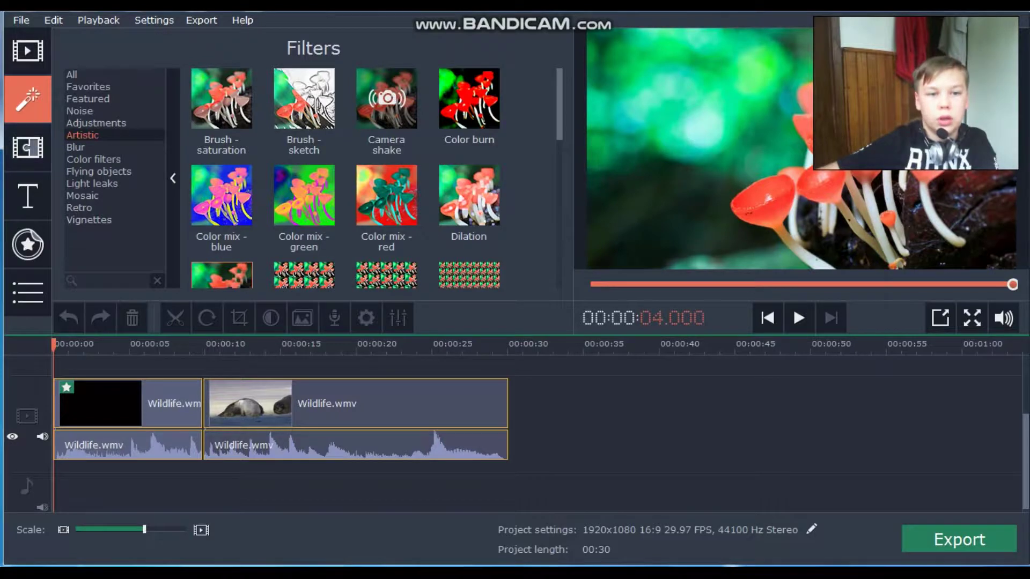
# - Browse the Blur, Color filters and Flying objects filter categories and preview the Bunnies and Balloons filters
pyautogui.click(93, 160)
pyautogui.click(75, 147)
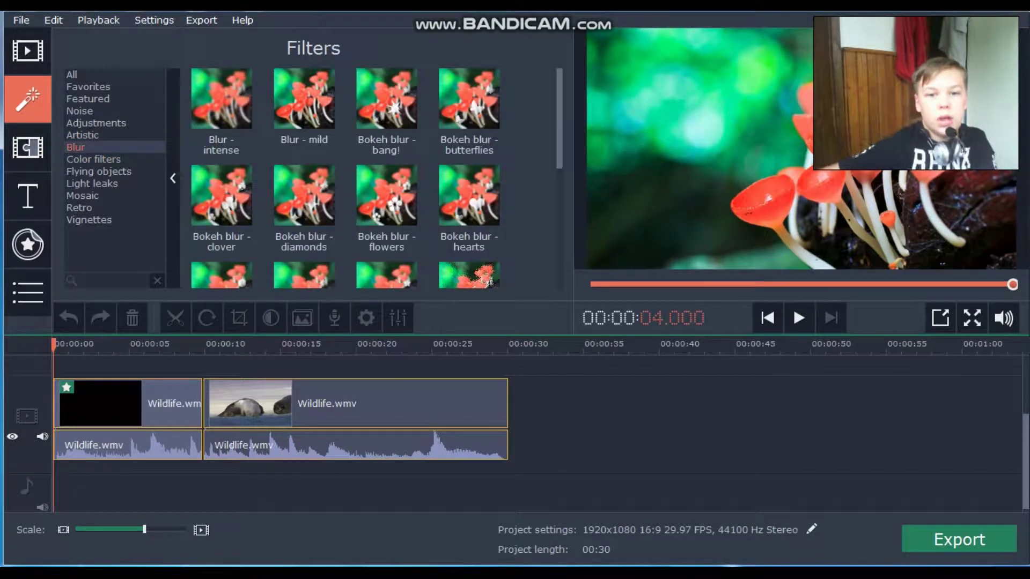
pyautogui.click(93, 160)
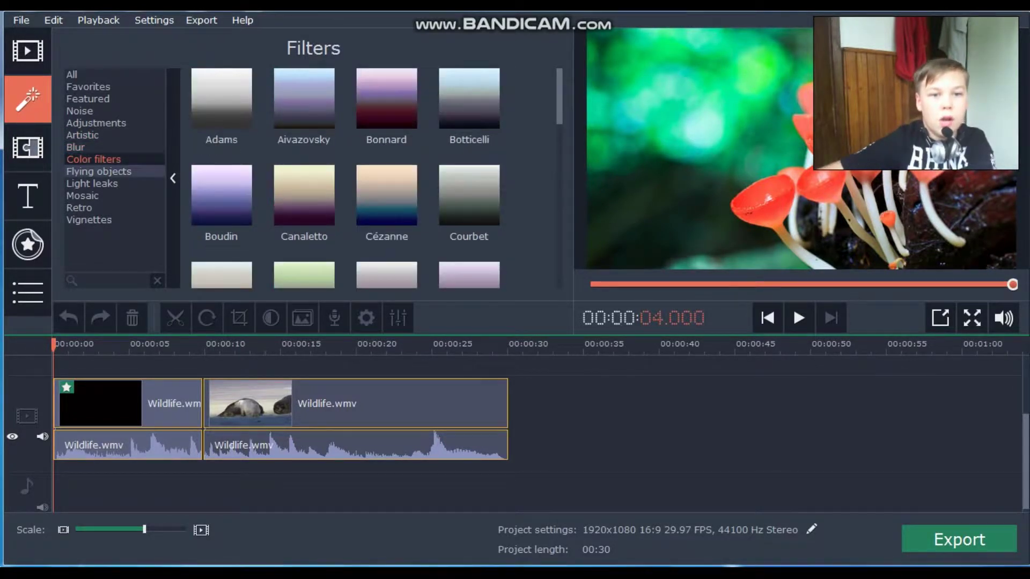
pyautogui.click(99, 171)
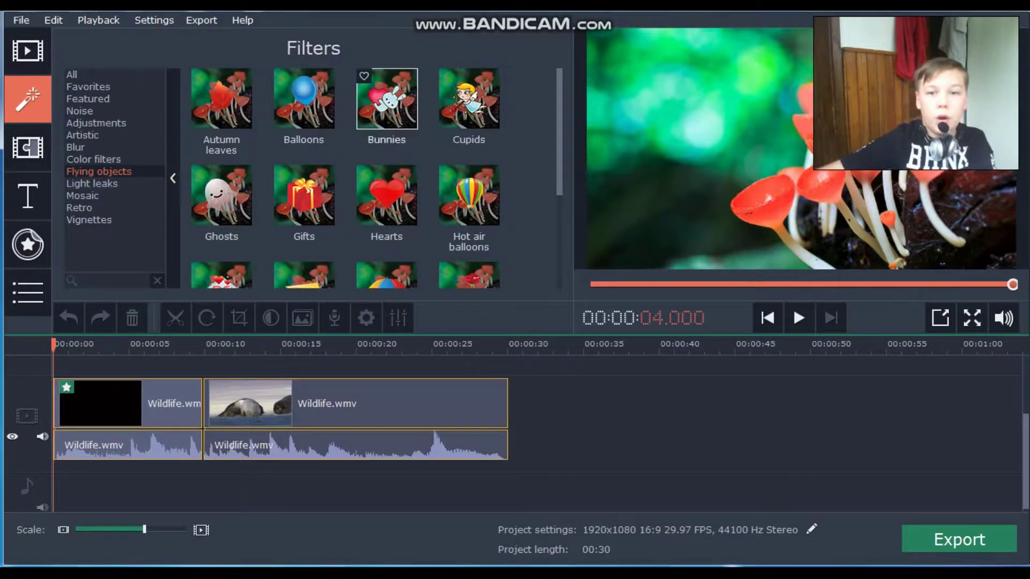
pyautogui.click(387, 99)
pyautogui.click(304, 98)
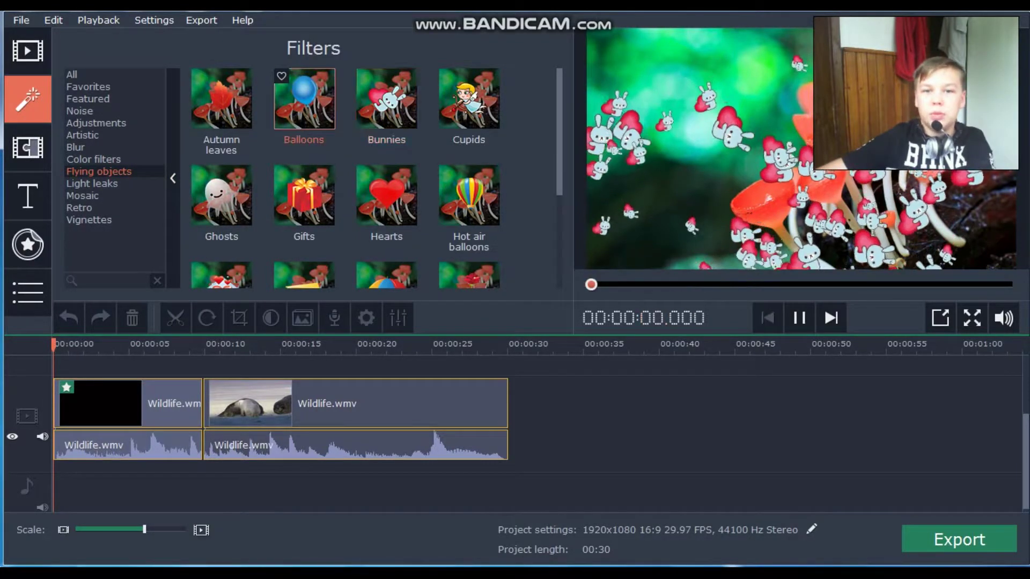
# - Apply the Cupids filter to the second Wildlife segment and play across the cut from 7.3 seconds to about 11.9 seconds
pyautogui.click(468, 99)
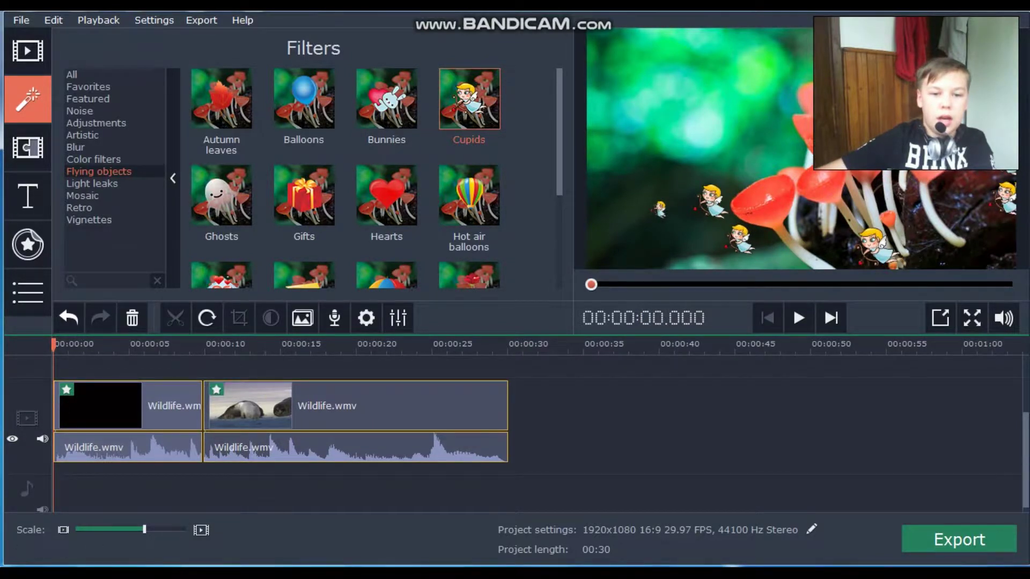
pyautogui.moveTo(53, 344); pyautogui.dragTo(163, 344)
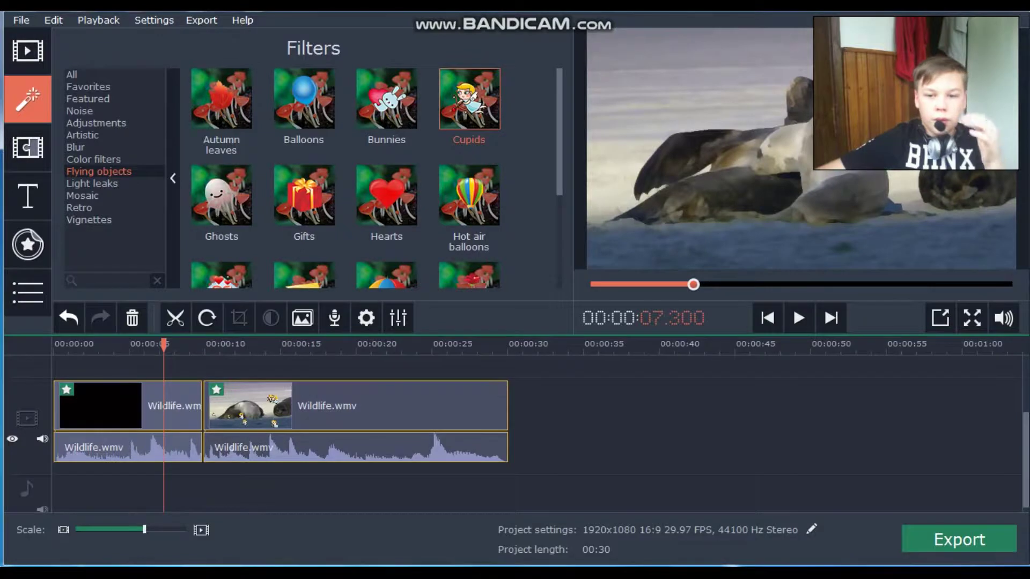
pyautogui.click(799, 318)
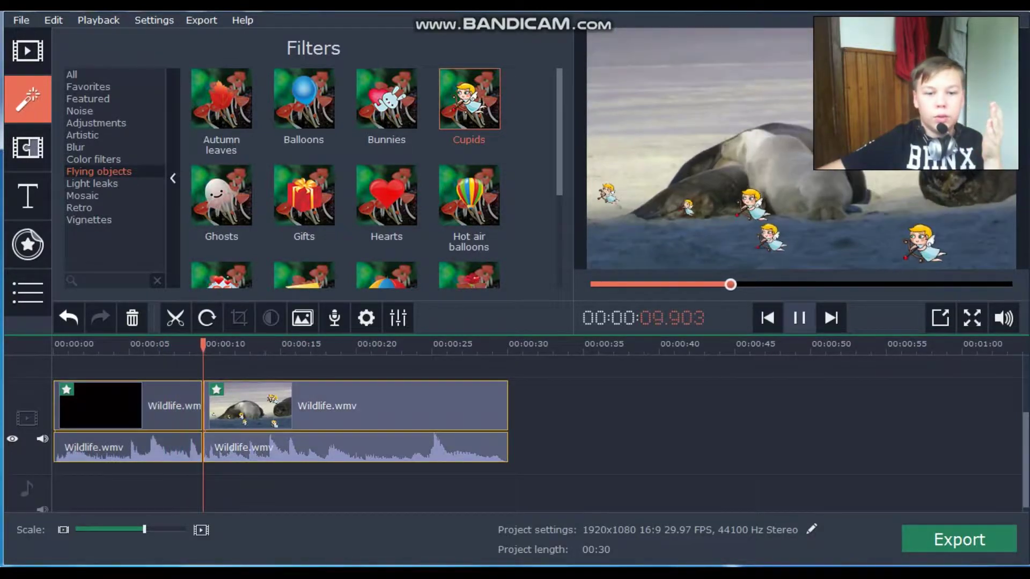
pyautogui.click(799, 318)
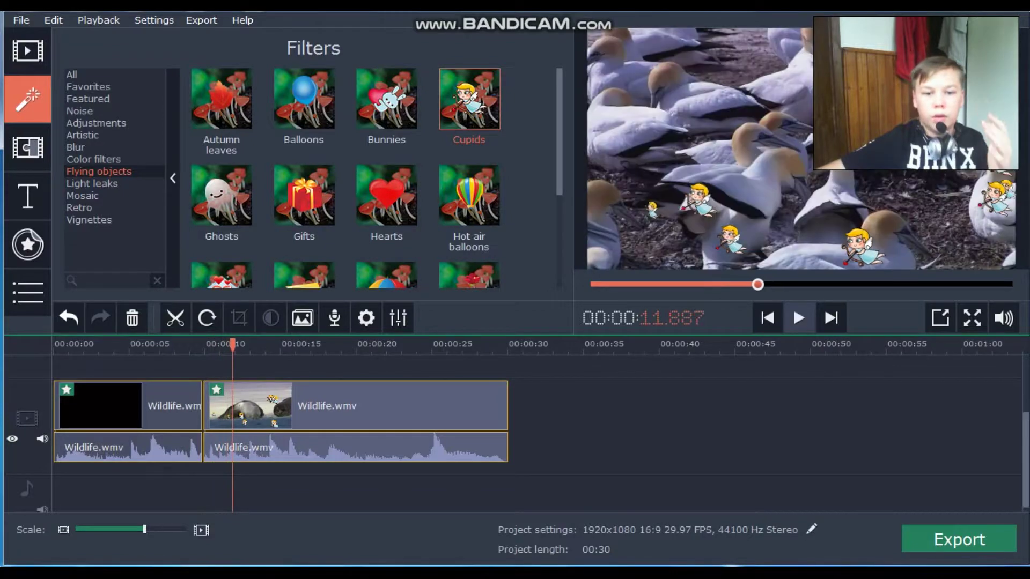
# - Split the second Wildlife segment on the timeline at 11.887 seconds
pyautogui.click(175, 318)
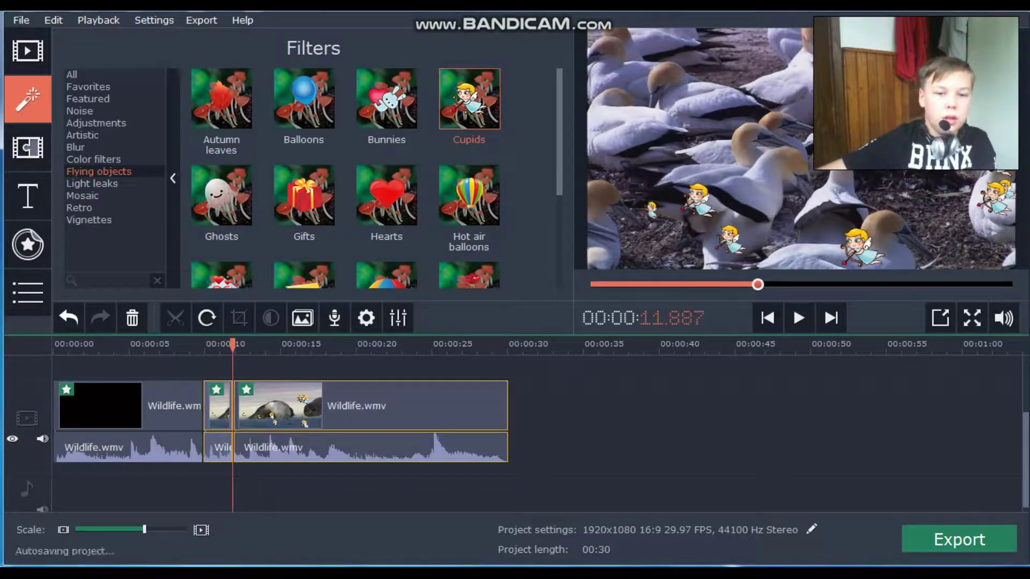
pyautogui.rightClick(246, 390)
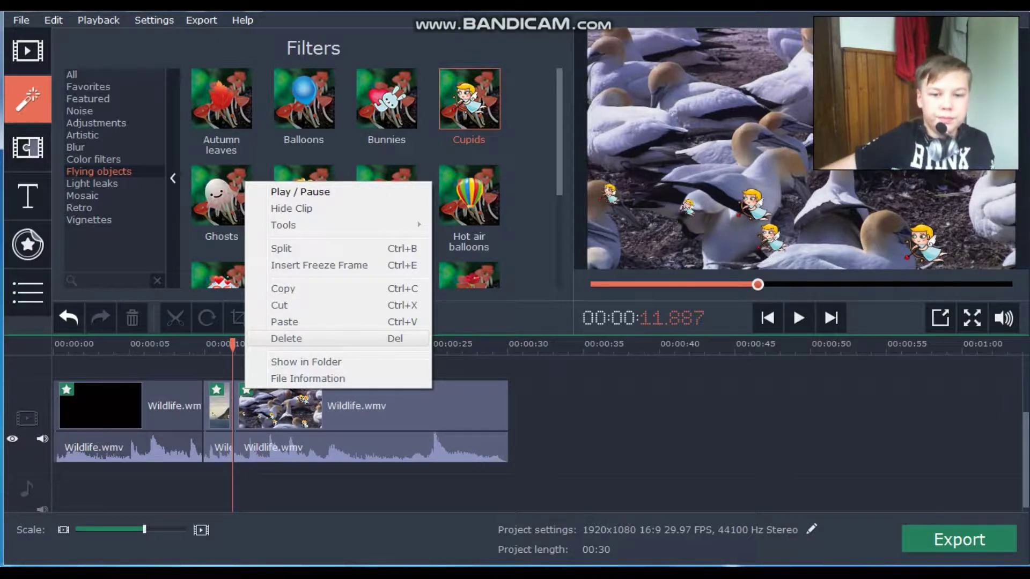
pyautogui.press('Escape')
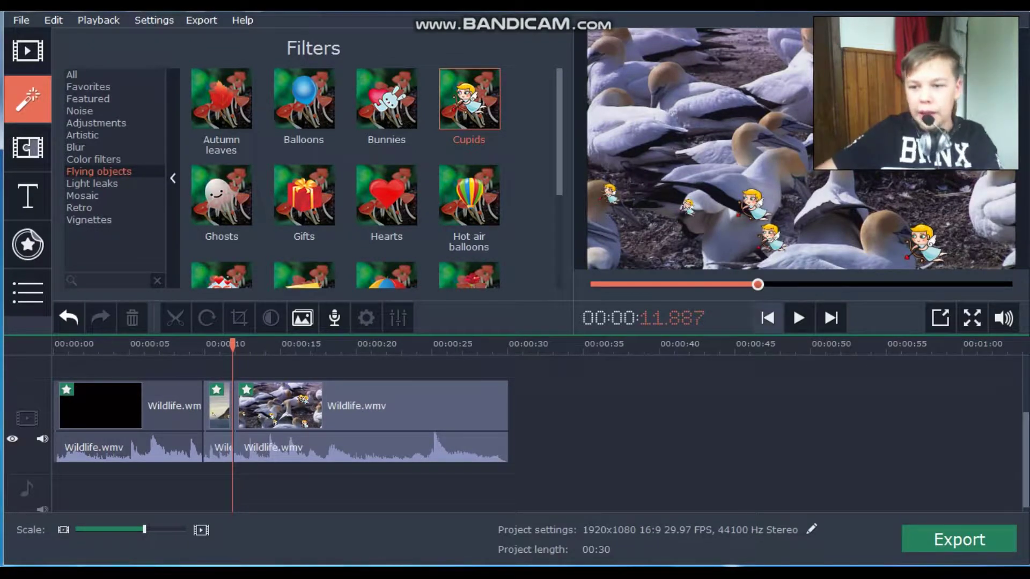
# - Return to the project's start, browse the Retro filters, and preview Old movie - vignette and Old movie - sepia
pyautogui.click(53, 344)
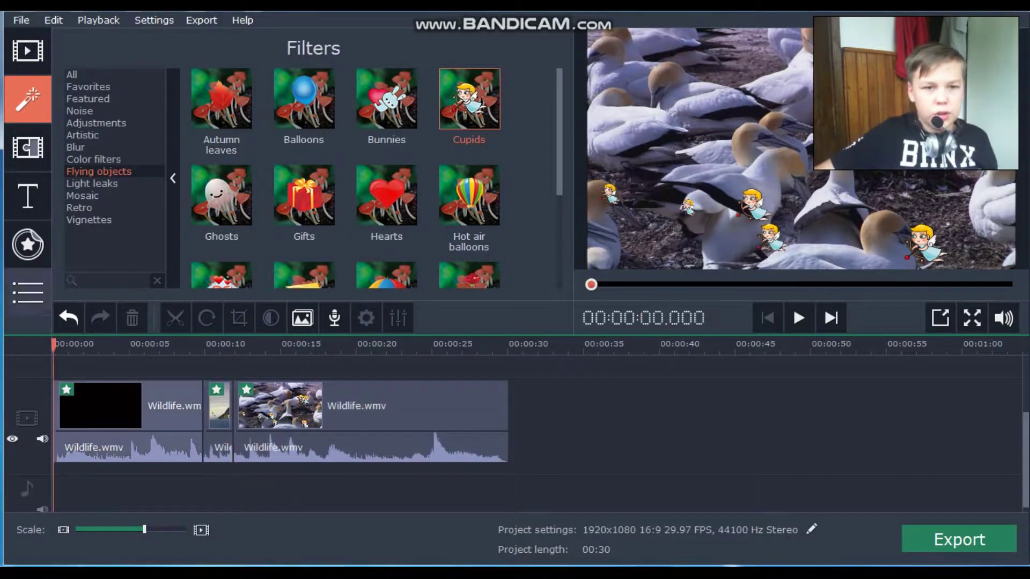
pyautogui.click(89, 220)
pyautogui.click(79, 207)
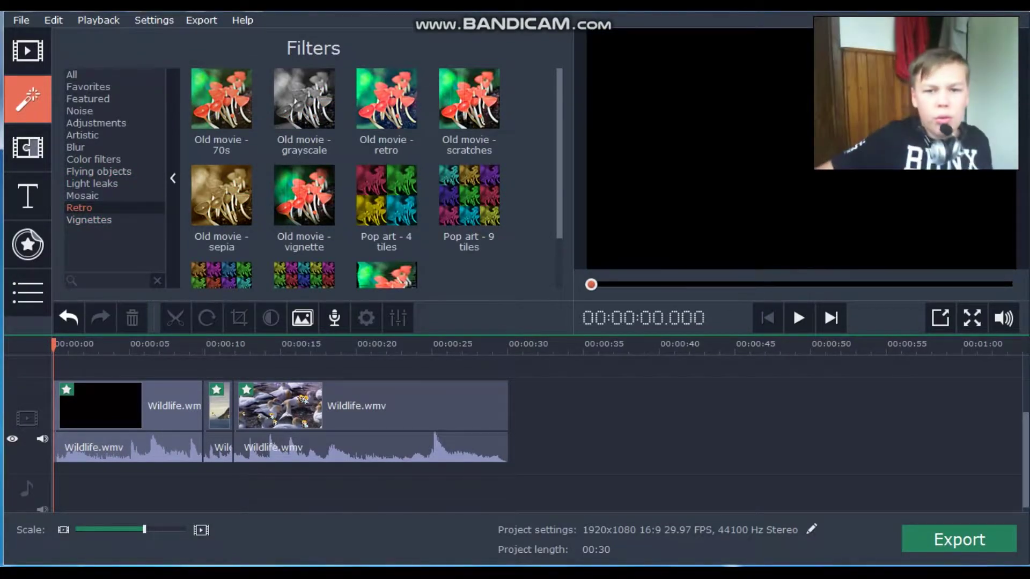
pyautogui.click(304, 196)
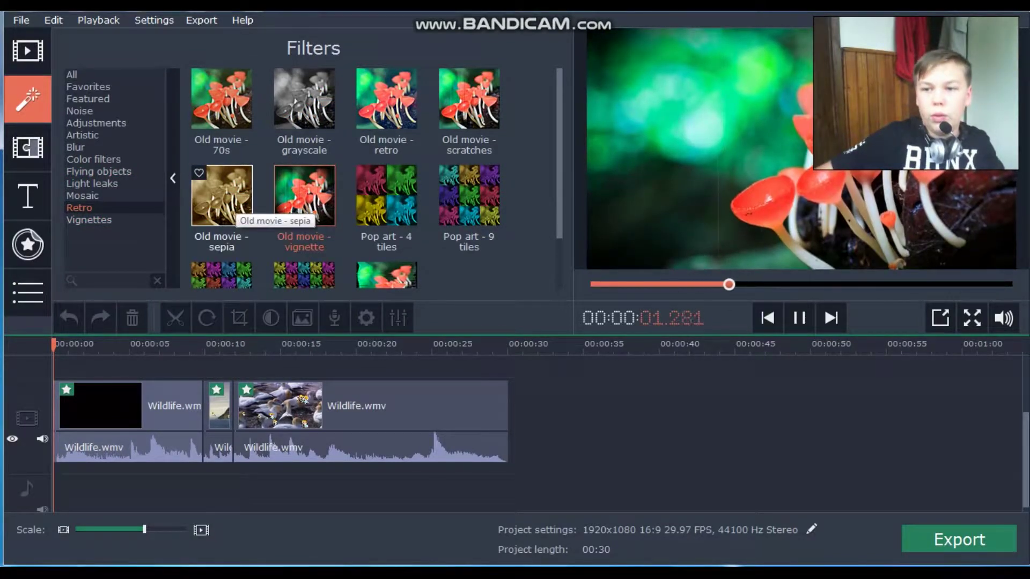
pyautogui.click(230, 212)
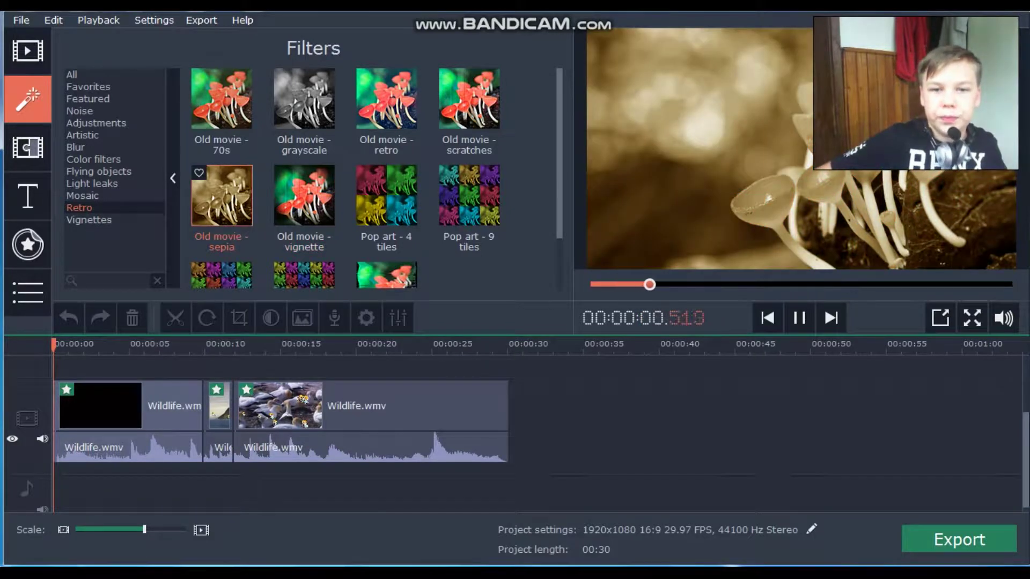
# - Browse the Mosaic filter category and preview the Pixels - large and Pixels - medium filters
pyautogui.click(82, 195)
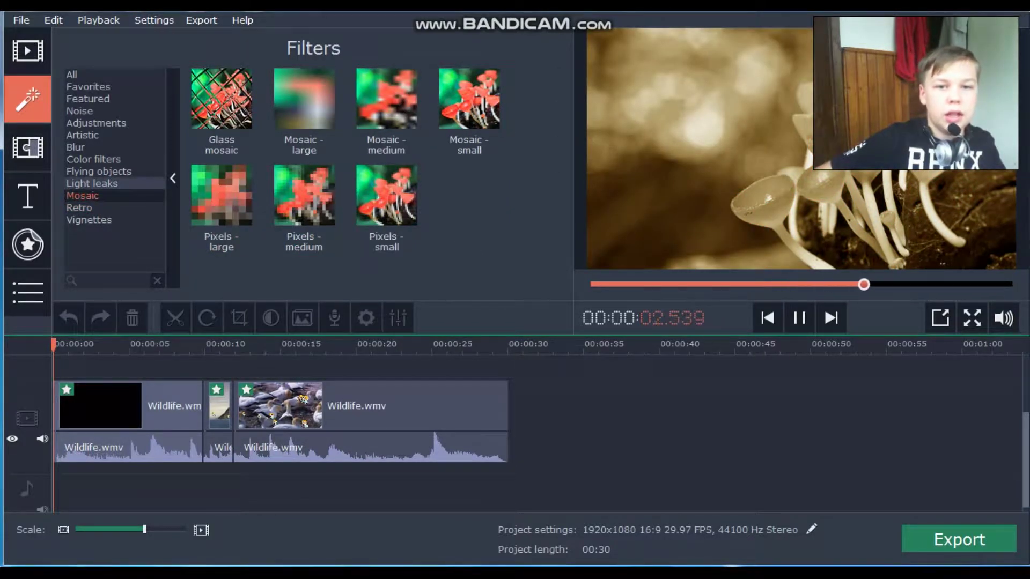
pyautogui.click(221, 196)
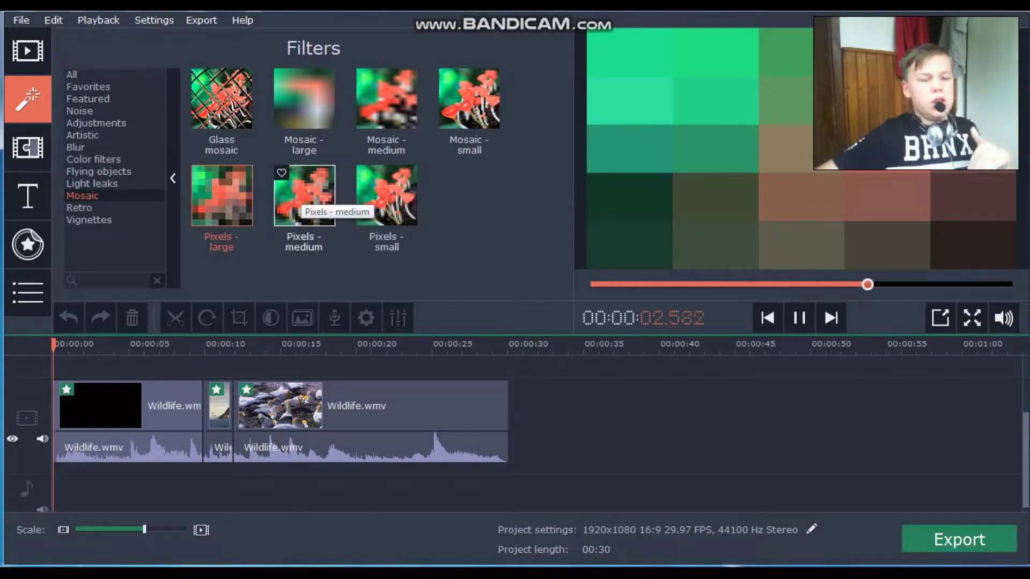
pyautogui.click(304, 198)
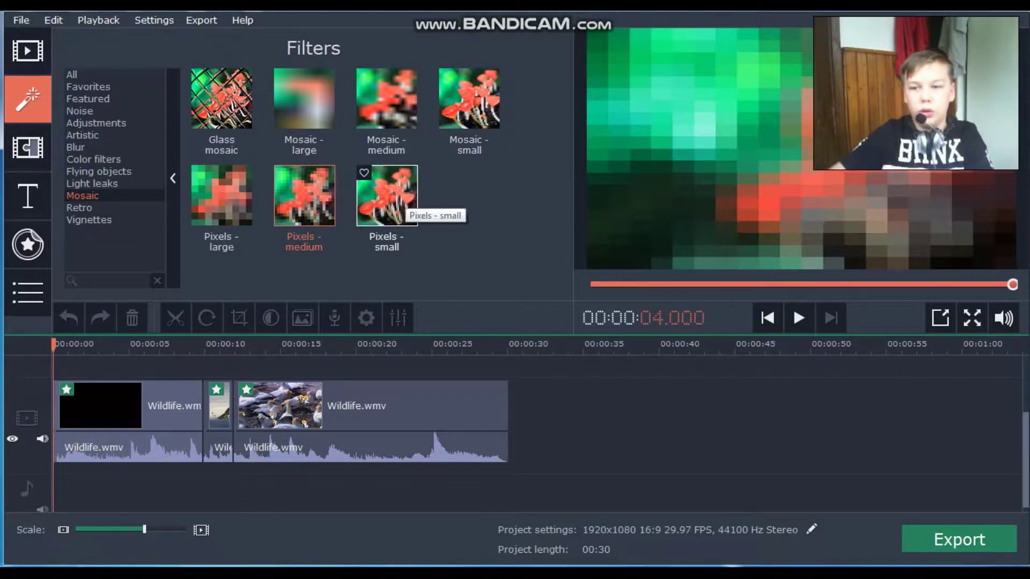
# - Open the transitions library and preview the Mosaic, Matrix - small blocks and Matrix - med blocks transitions
pyautogui.click(27, 148)
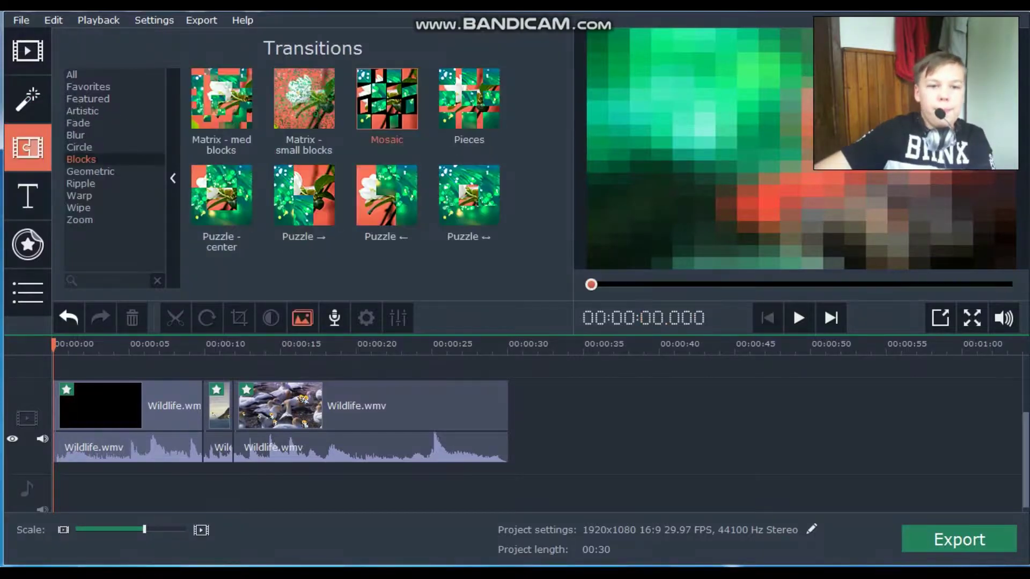
pyautogui.click(469, 99)
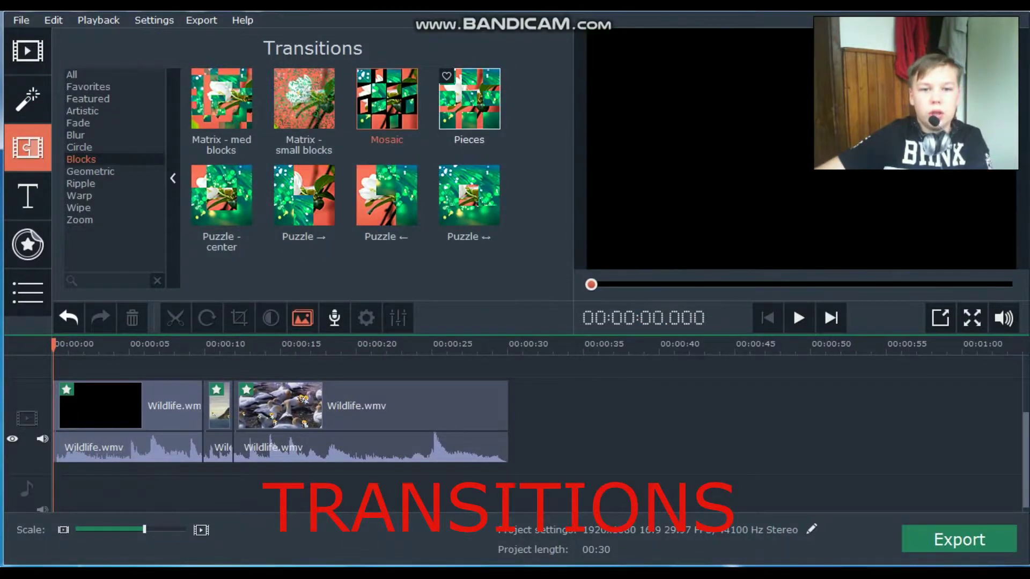
pyautogui.click(304, 98)
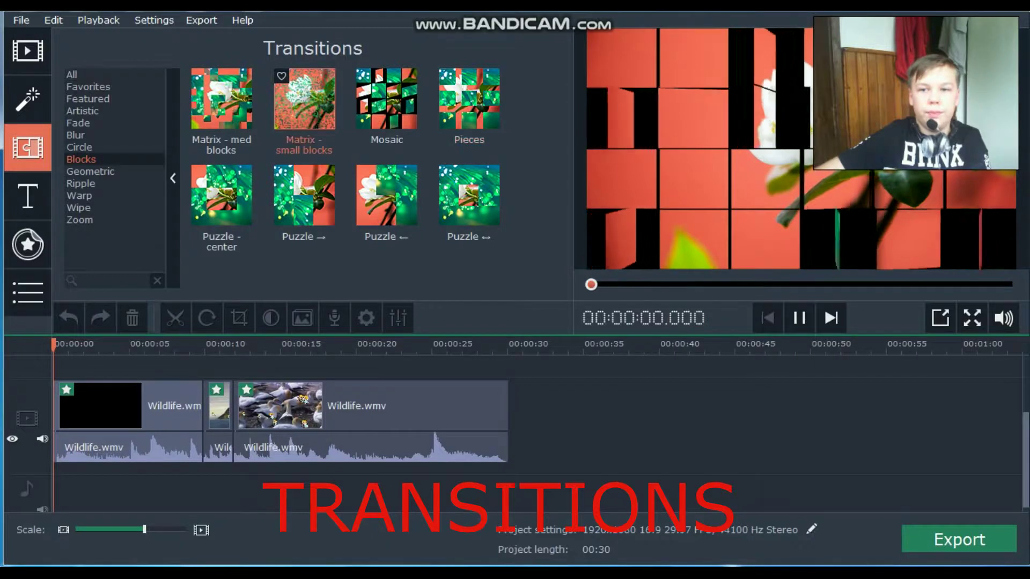
pyautogui.click(221, 98)
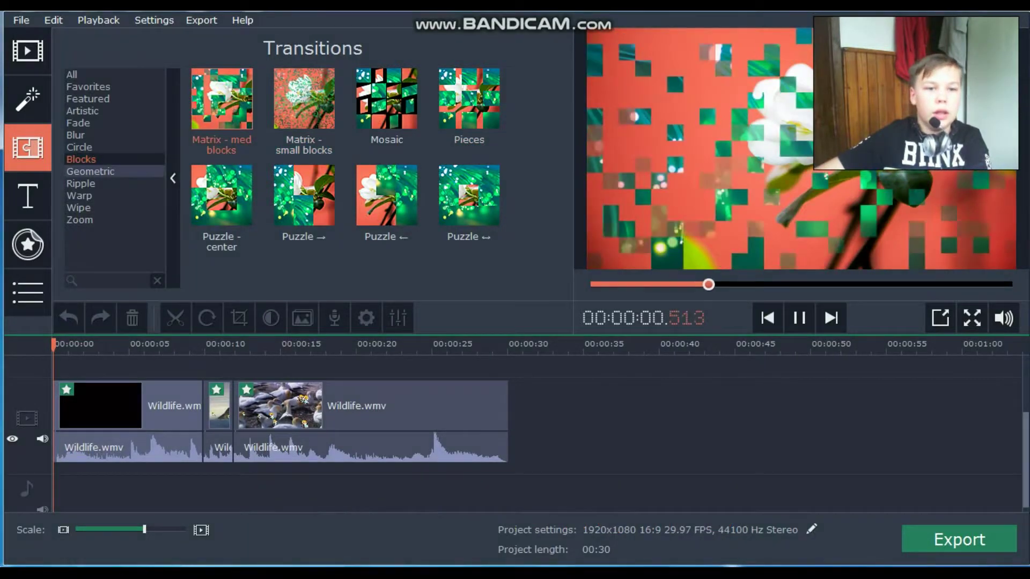
# - Browse the transition categories from Geometric down to Zoom and return to Wipe
pyautogui.click(90, 171)
pyautogui.press('Down')
pyautogui.press('Down')
pyautogui.press('Down')
pyautogui.press('Down')
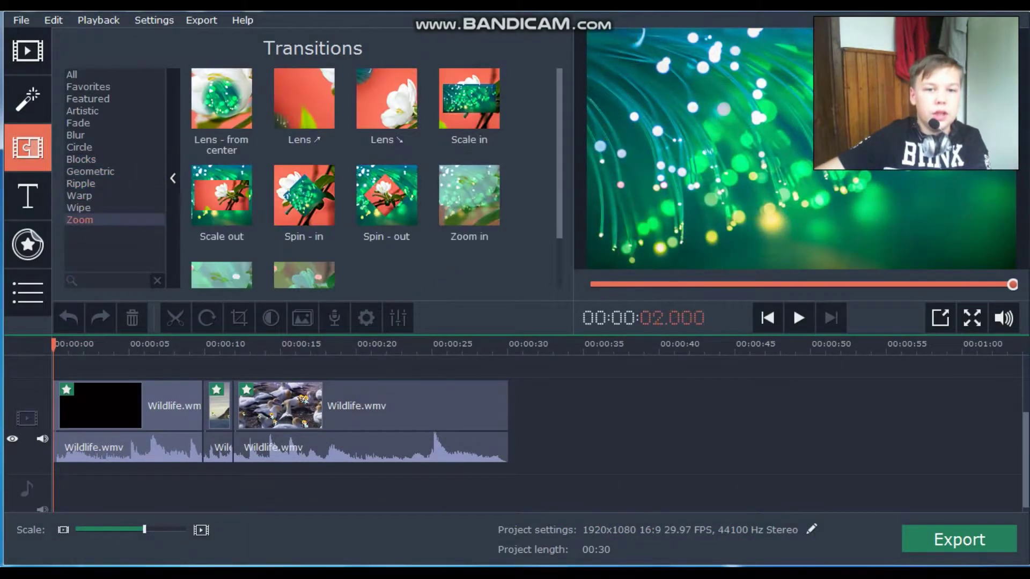
pyautogui.press('Up')
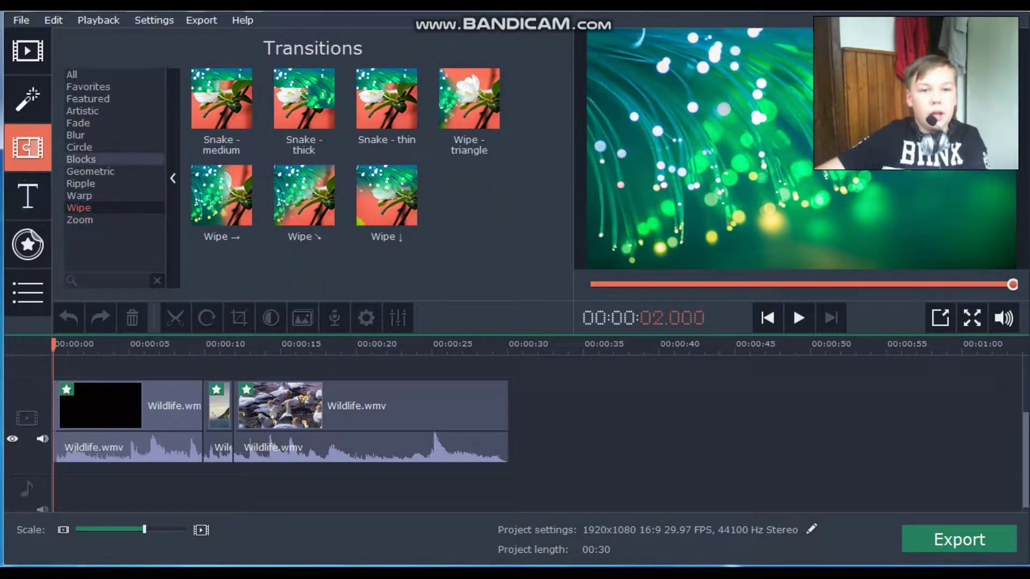
# - Preview the Twist ↘ transition from the Featured category and place it between the first two Wildlife segments
pyautogui.click(87, 99)
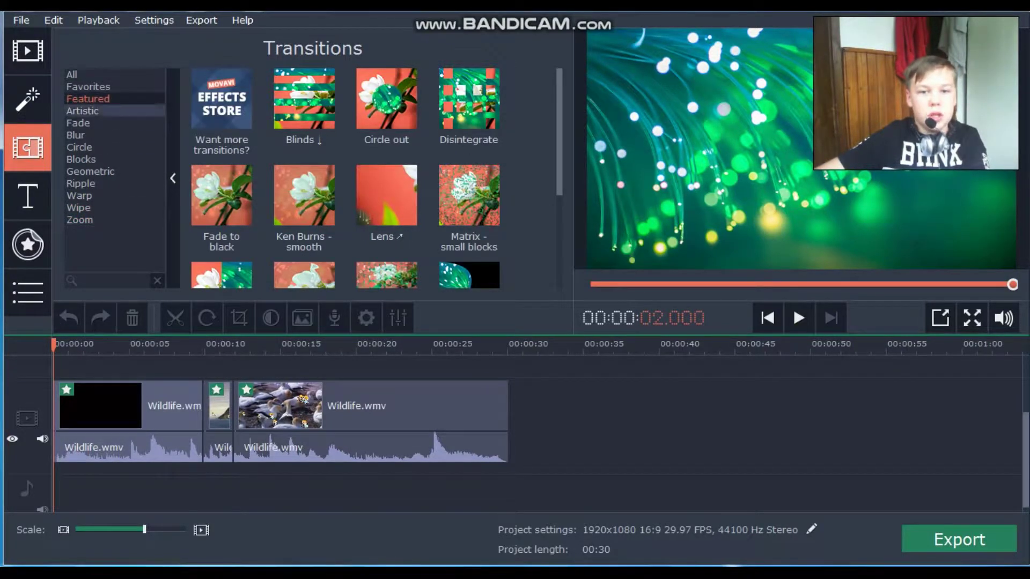
pyautogui.scroll(-2, 470, 196)
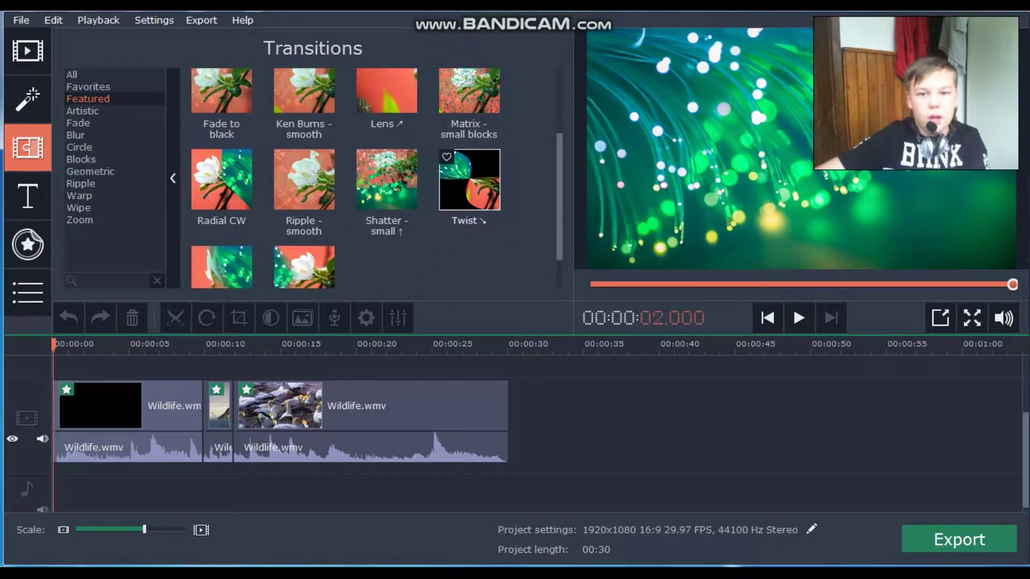
pyautogui.click(470, 179)
pyautogui.click(203, 344)
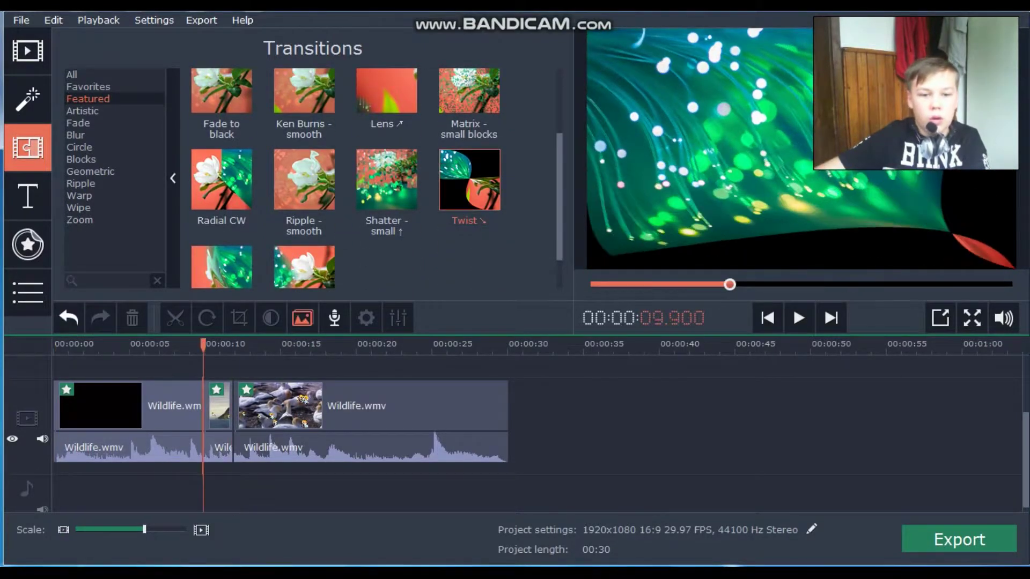
pyautogui.moveTo(470, 179); pyautogui.dragTo(204, 405)
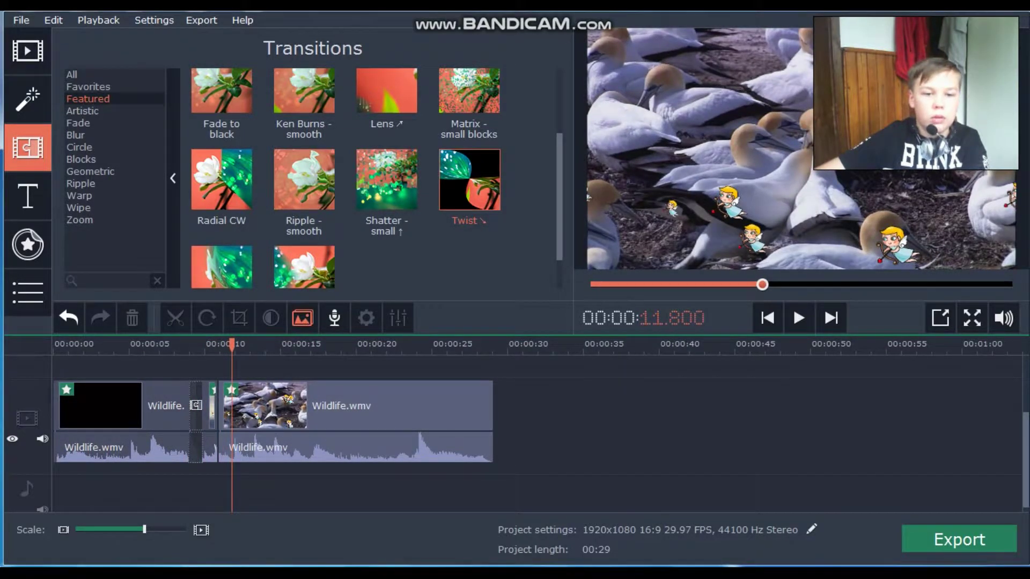
# - Play back the first Wildlife segments to check the Twist transition between them
pyautogui.click(62, 344)
pyautogui.moveTo(62, 344); pyautogui.dragTo(154, 344)
pyautogui.press('space')
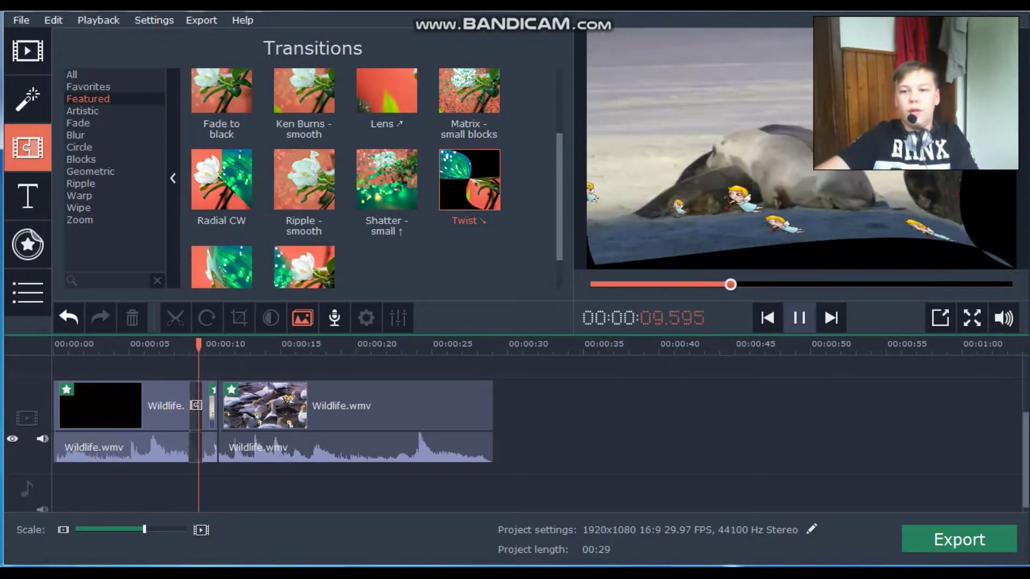
pyautogui.press('space')
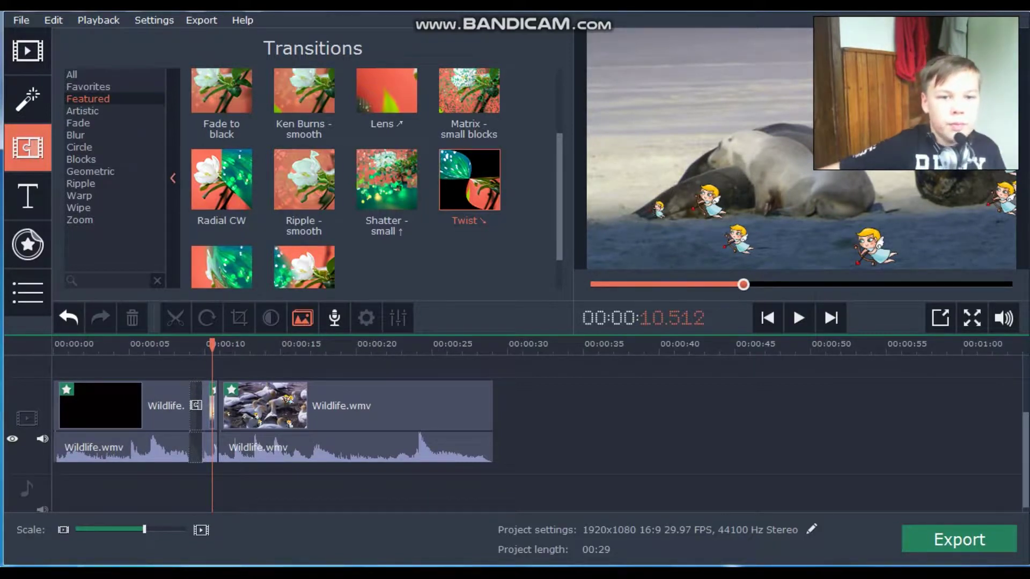
# - Remove the Cupids filter from the last Wildlife segment, play that part briefly and return the playhead to about 2.7 seconds
pyautogui.rightClick(230, 389)
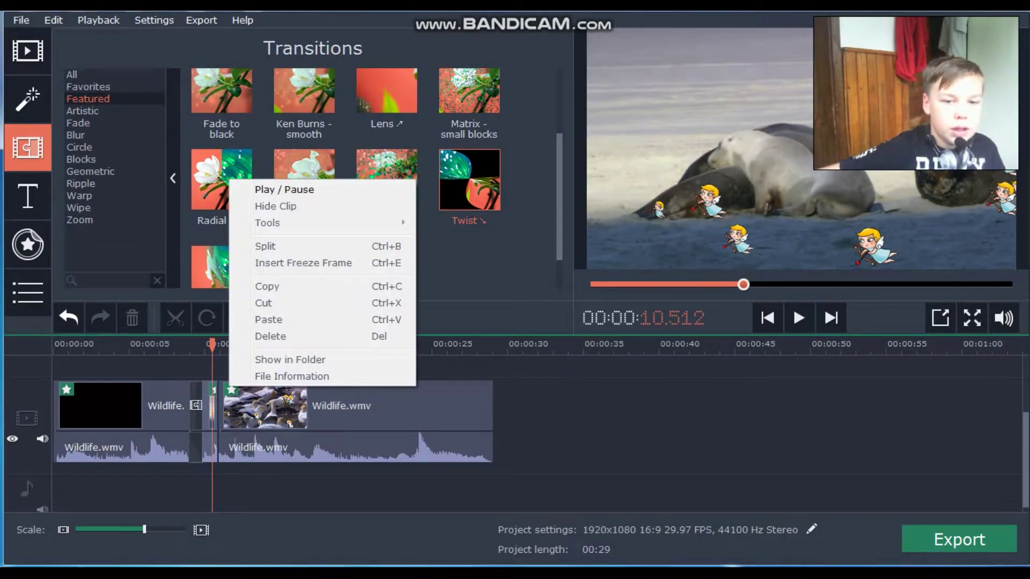
pyautogui.click(400, 406)
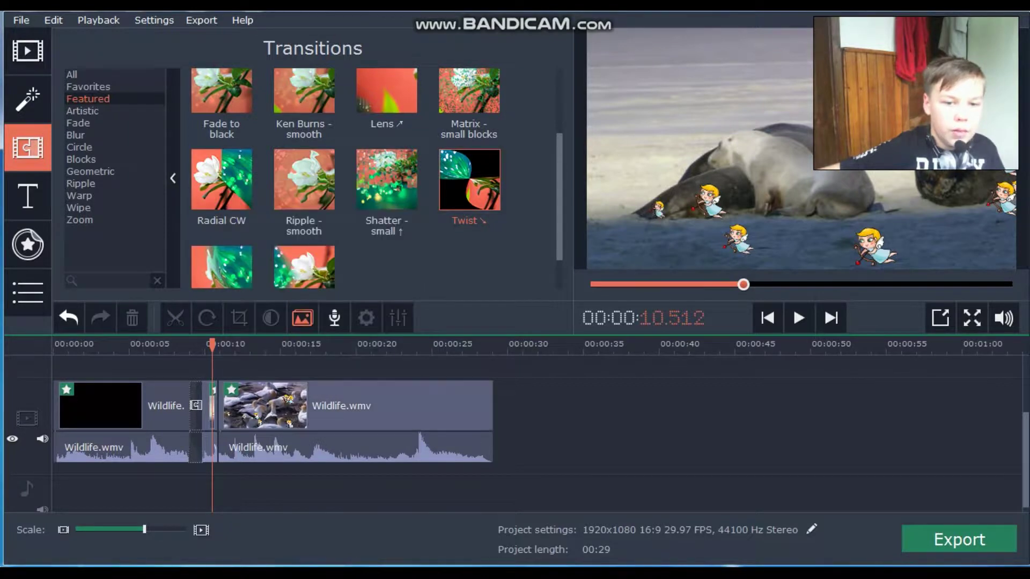
pyautogui.click(231, 390)
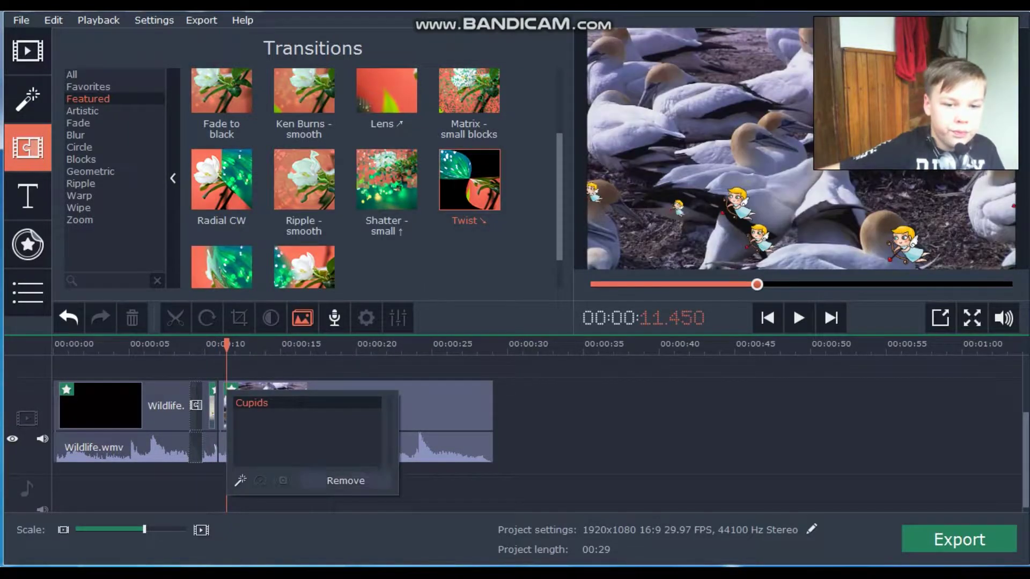
pyautogui.click(346, 480)
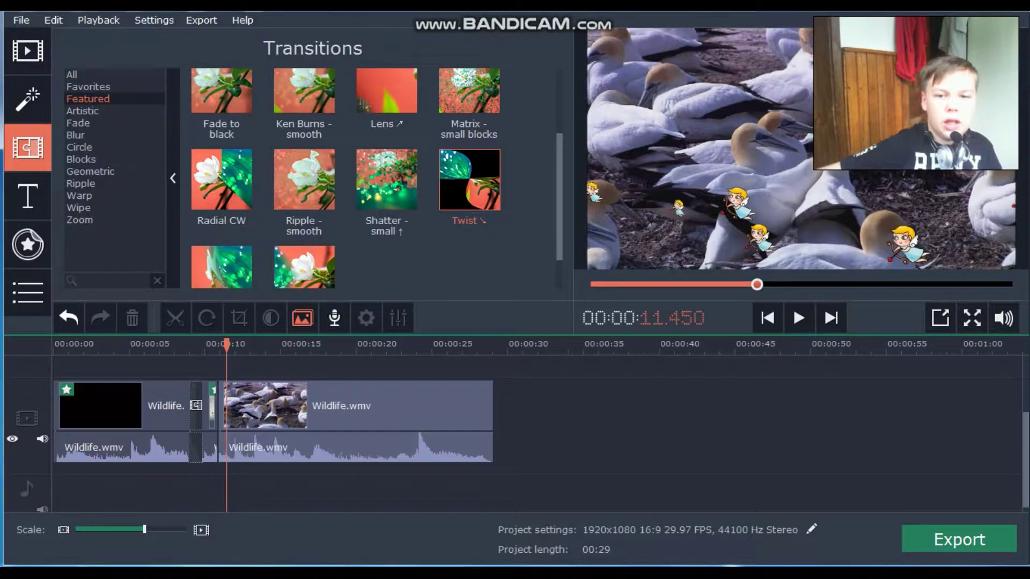
pyautogui.click(800, 318)
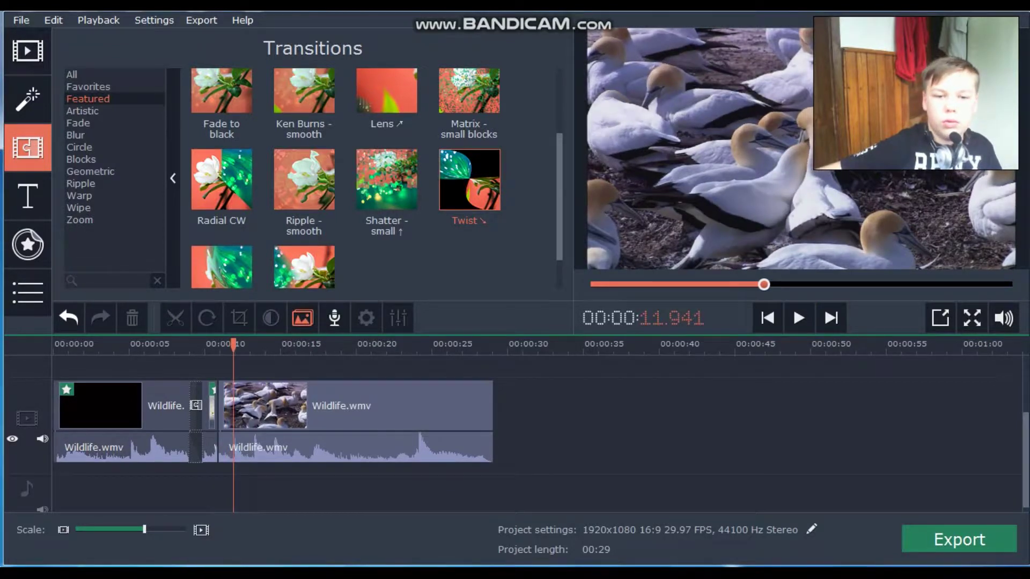
pyautogui.moveTo(764, 284); pyautogui.dragTo(630, 284)
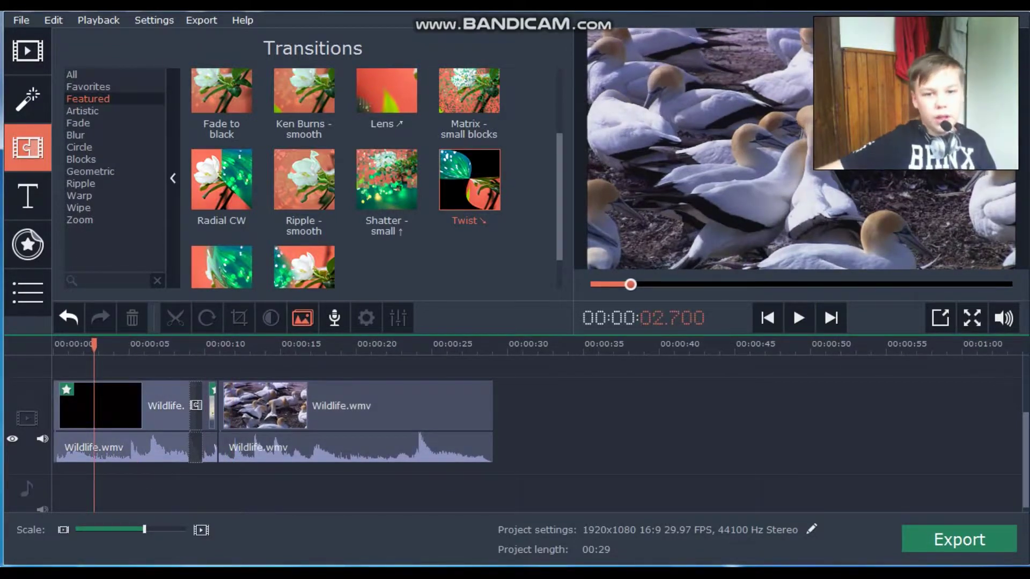
# - Open the titles library and preview the Intros titles, including Trendy circle, Video series, Text with line 2, Clean contrast, Lower third and Studio
pyautogui.click(28, 196)
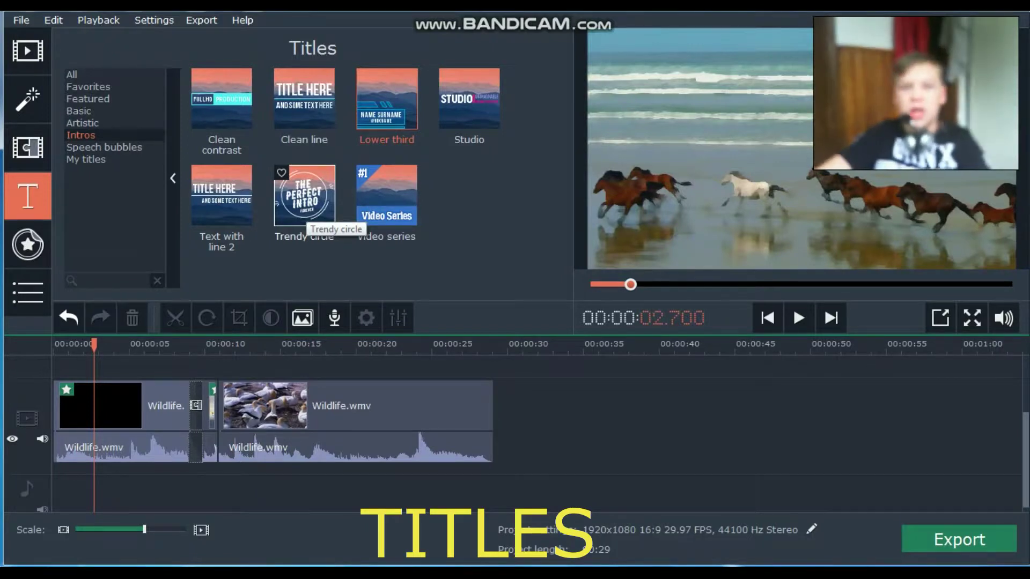
pyautogui.click(304, 214)
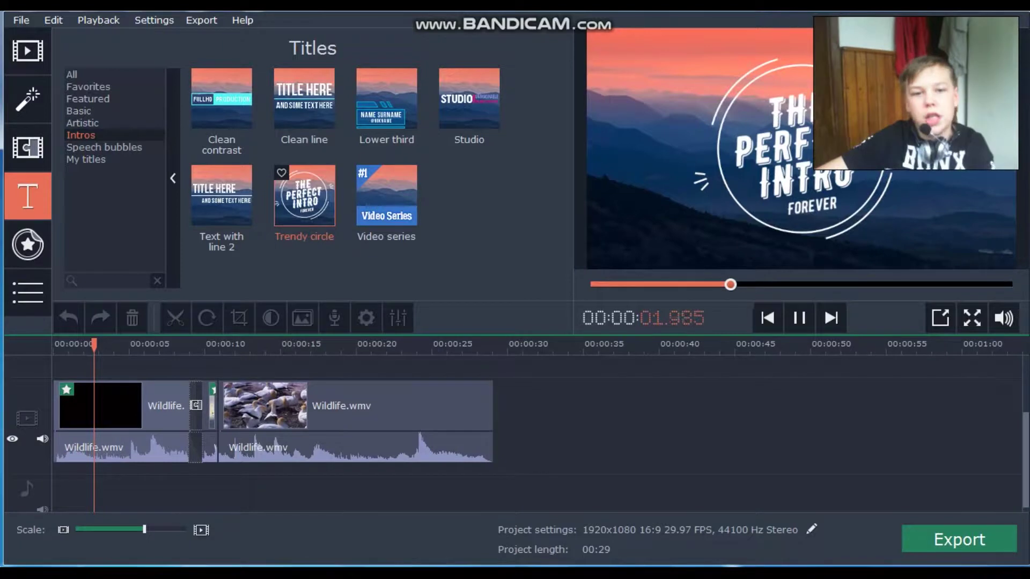
pyautogui.click(386, 199)
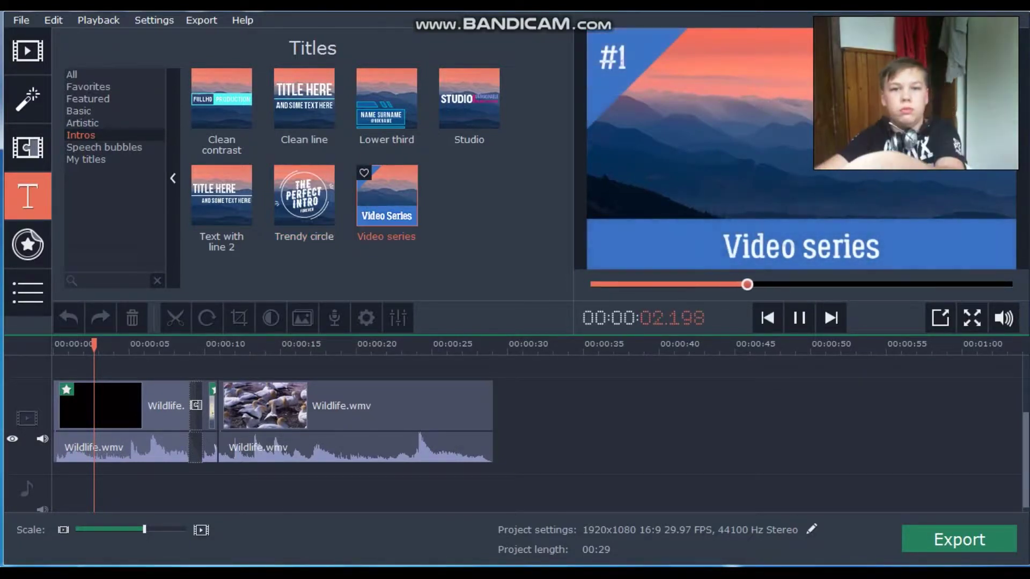
pyautogui.click(221, 195)
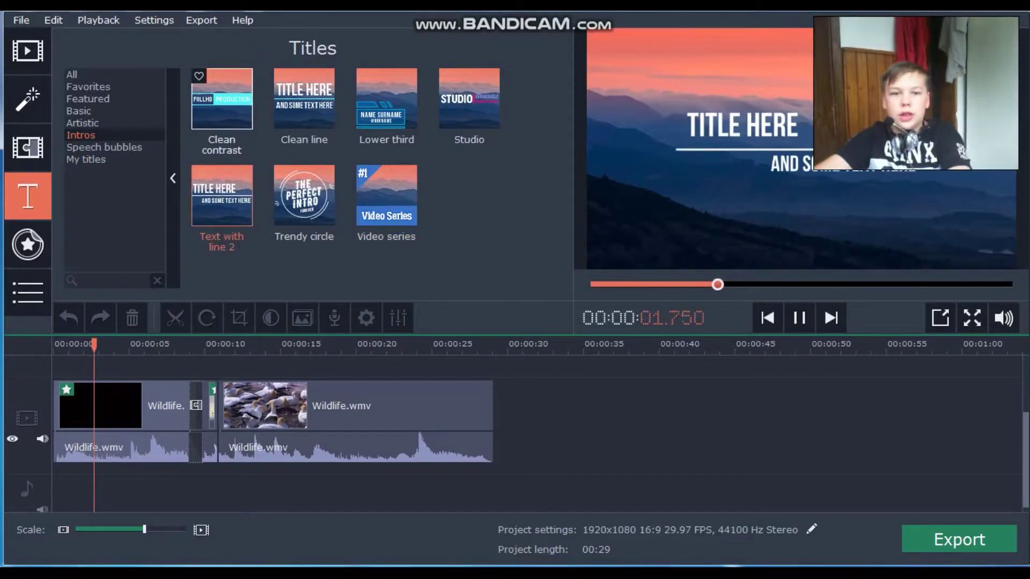
pyautogui.click(221, 99)
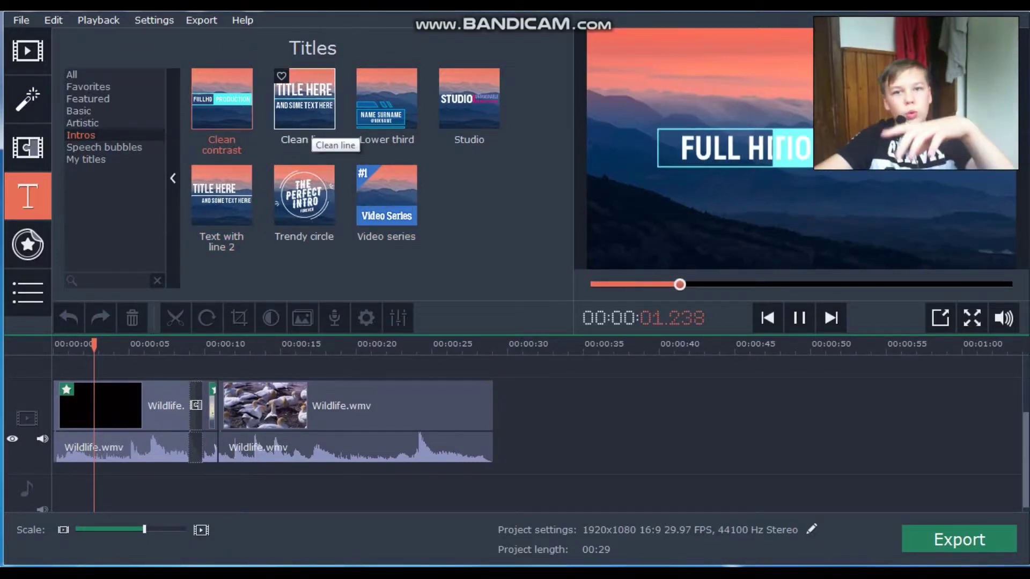
pyautogui.click(305, 99)
pyautogui.click(387, 99)
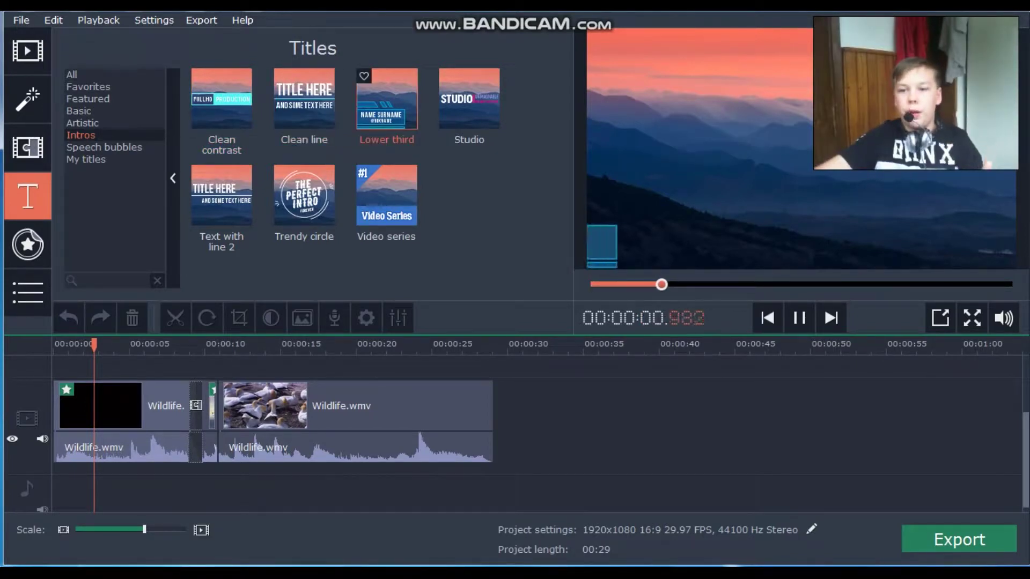
pyautogui.click(469, 102)
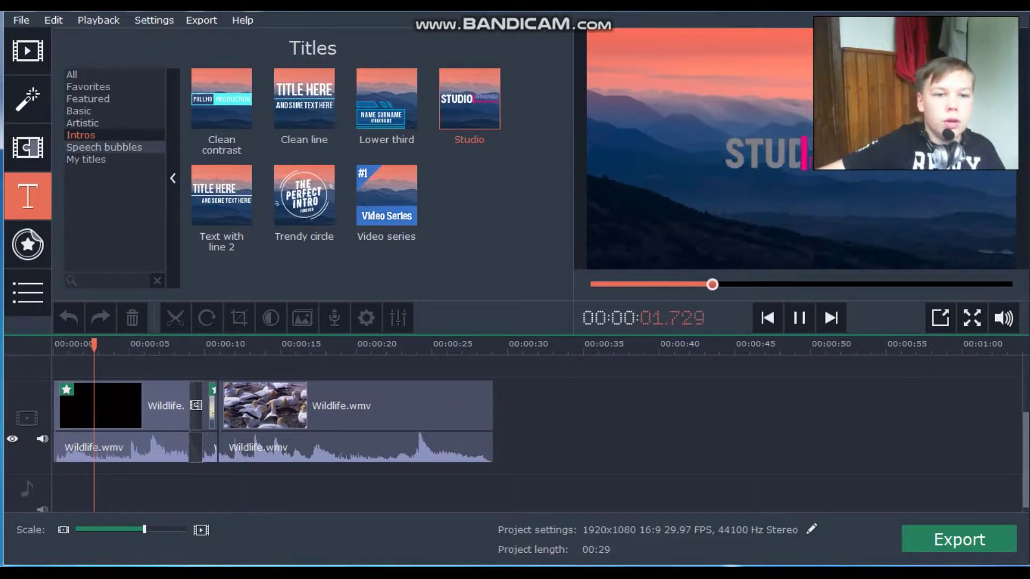
# - Preview the Stars title from Artistic, check the My titles category, and preview Thought bubble 2 from Speech bubbles
pyautogui.click(82, 123)
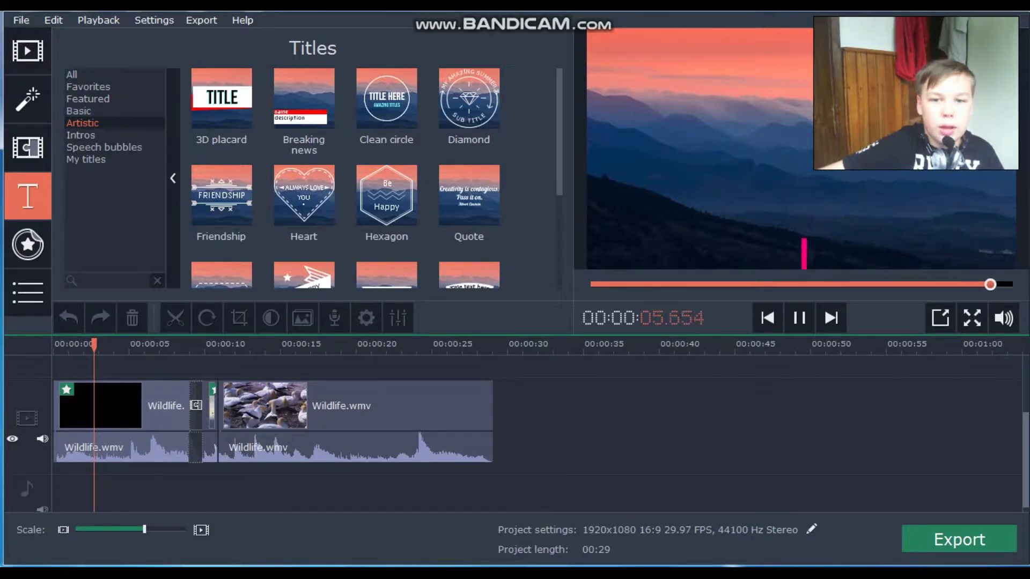
pyautogui.scroll(-3, 386, 230)
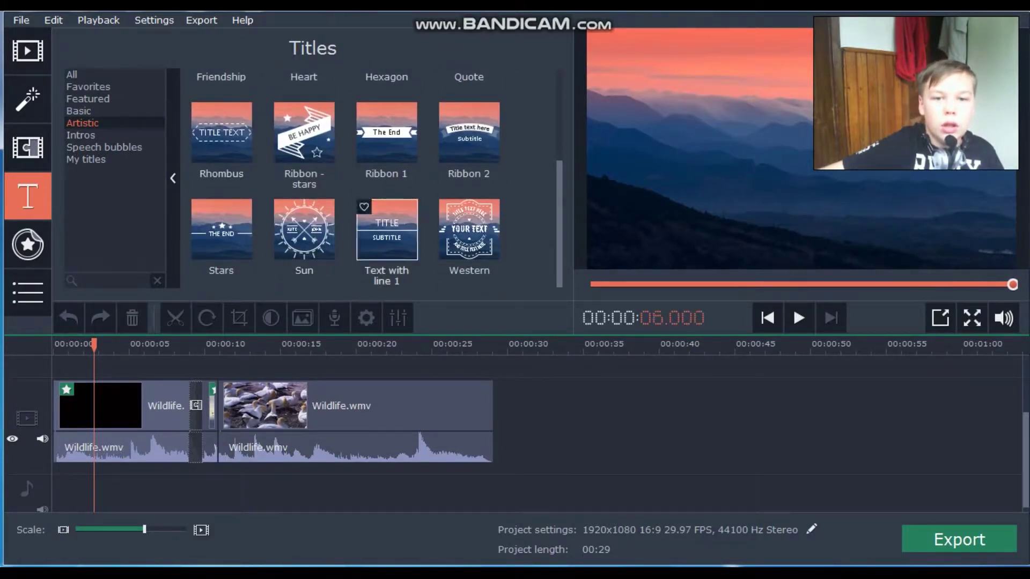
pyautogui.click(222, 230)
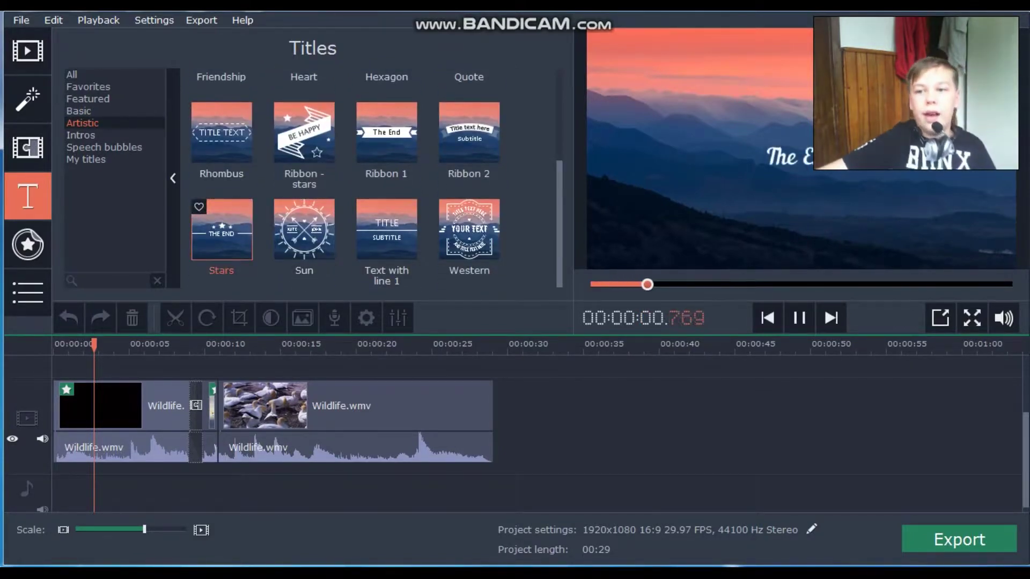
pyautogui.click(86, 160)
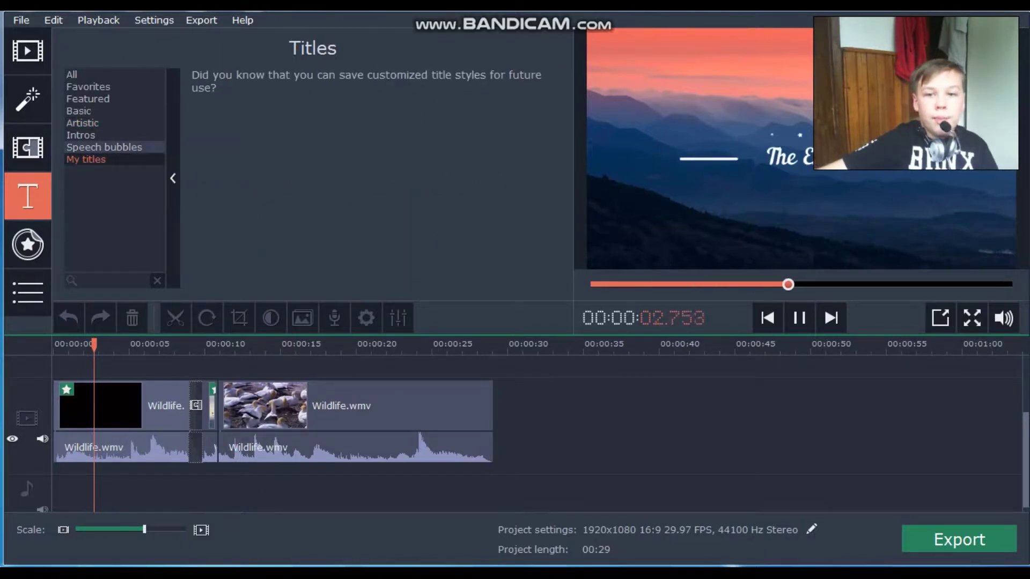
pyautogui.click(104, 147)
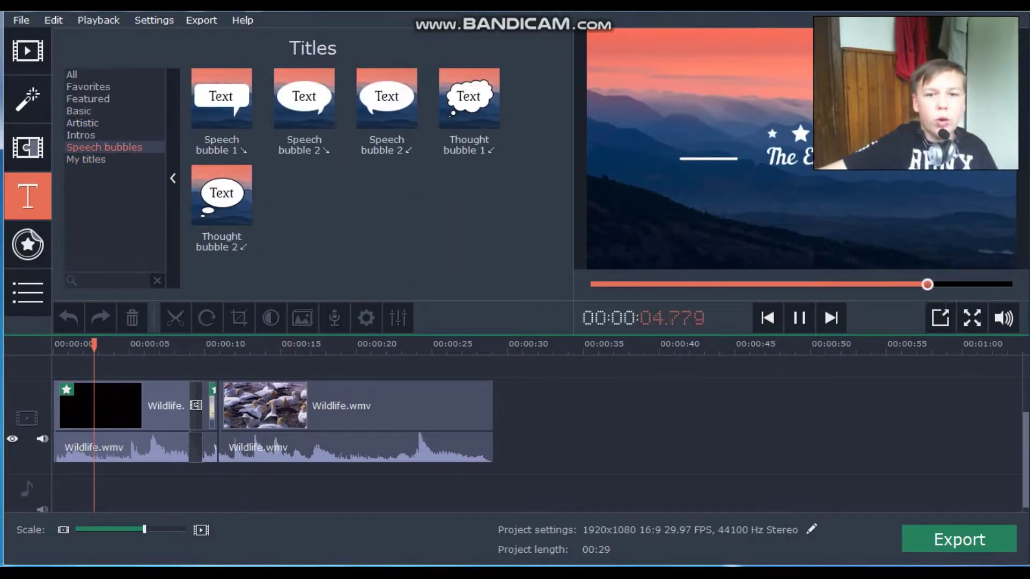
pyautogui.click(221, 196)
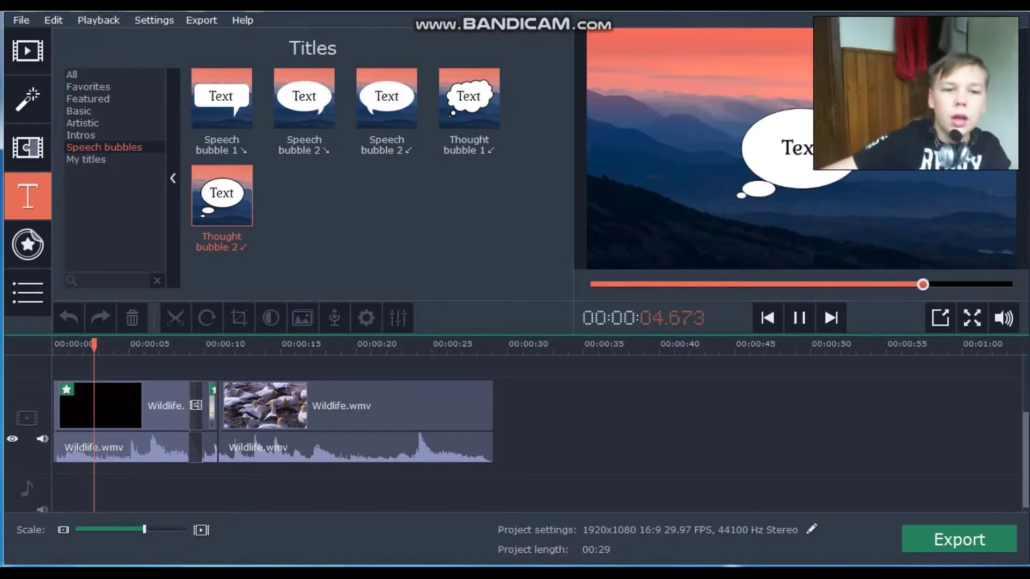
# - Browse the Basic titles and preview Timer, Zoom in and Zoom out
pyautogui.click(79, 111)
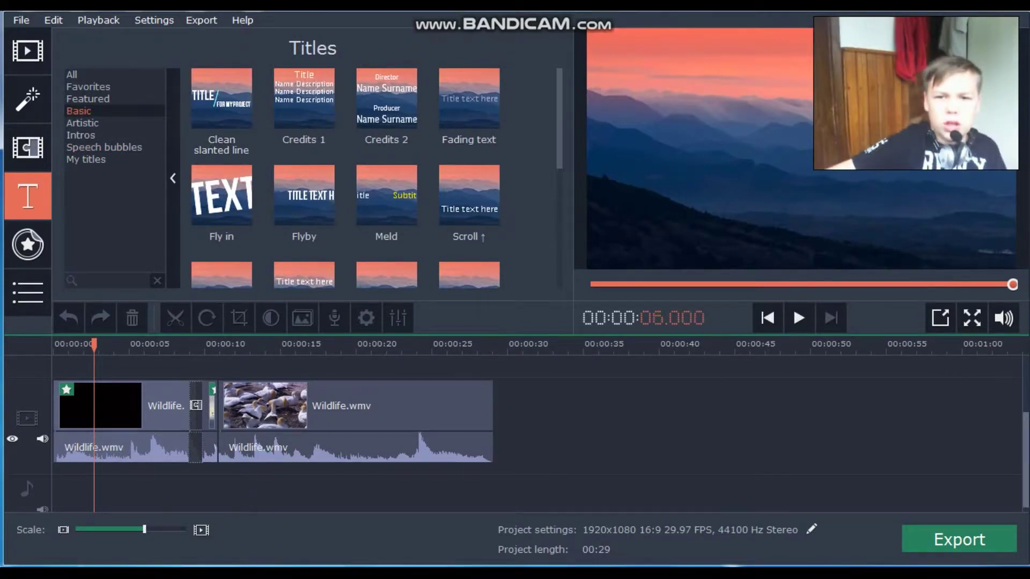
pyautogui.scroll(-3, 221, 107)
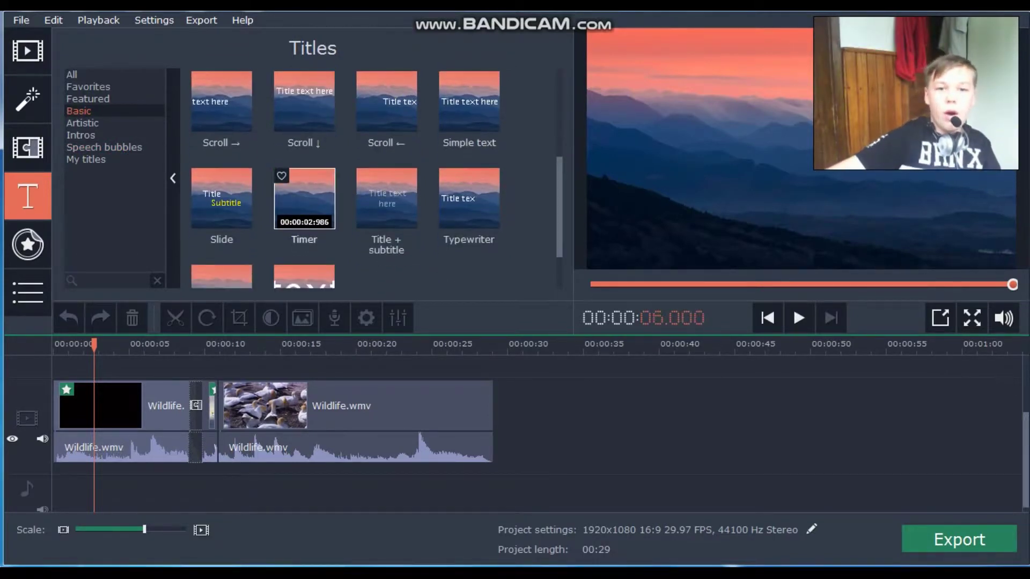
pyautogui.click(304, 198)
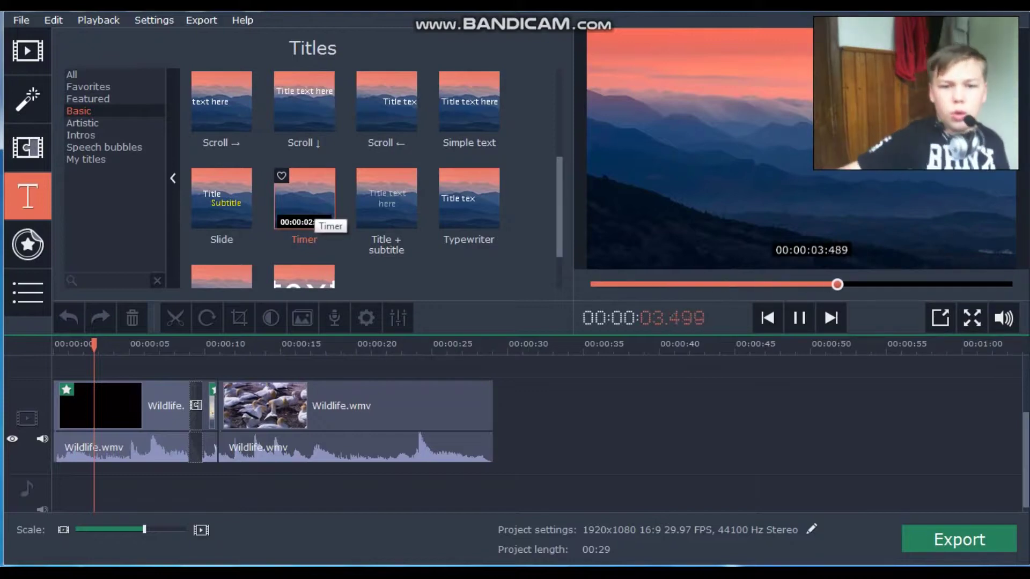
pyautogui.scroll(-1, 370, 177)
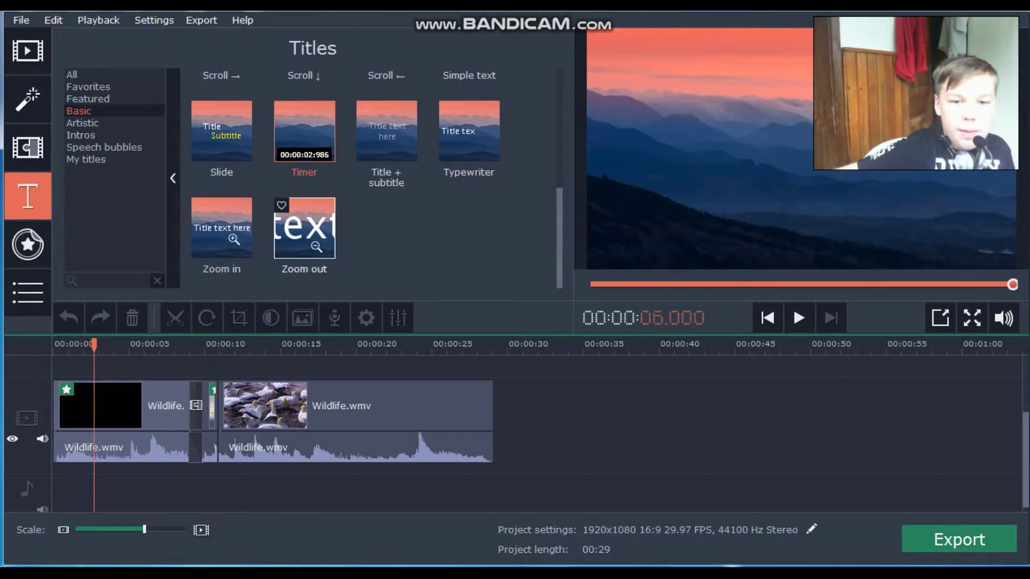
pyautogui.click(221, 228)
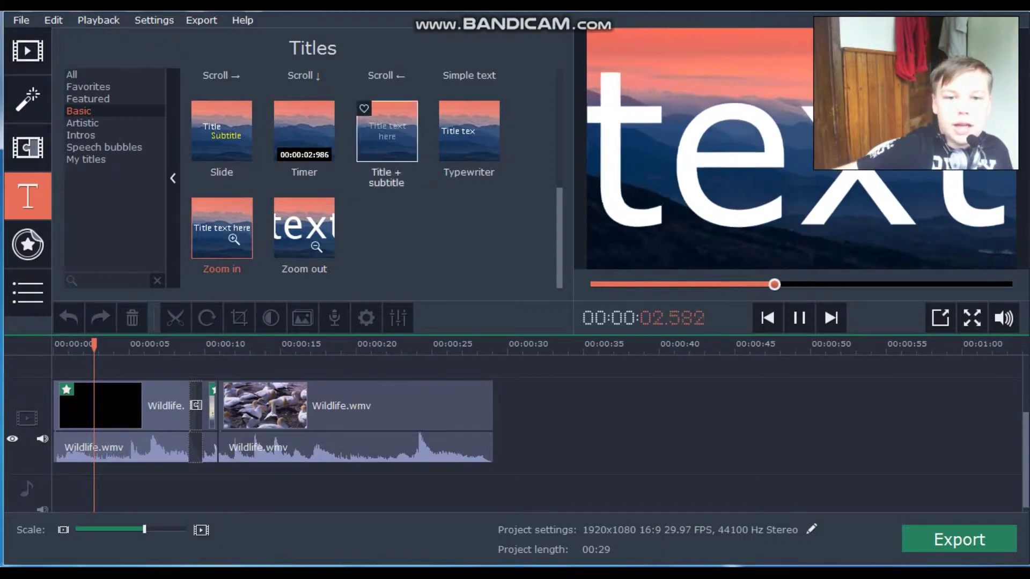
pyautogui.click(304, 228)
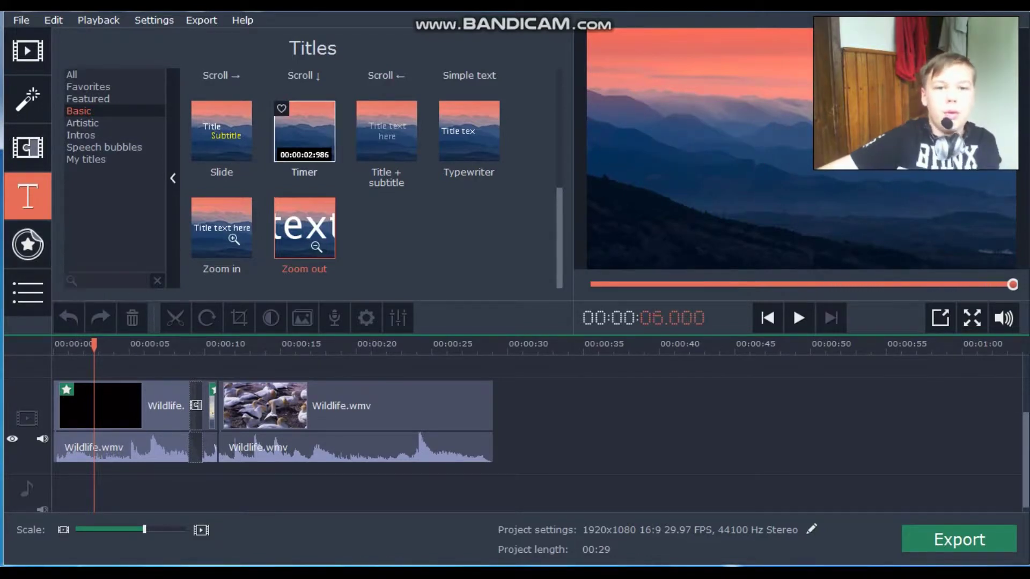
# - Insert the Timer title on the video track at 00:00:10.894, between the second and last Wildlife segments
pyautogui.click(217, 345)
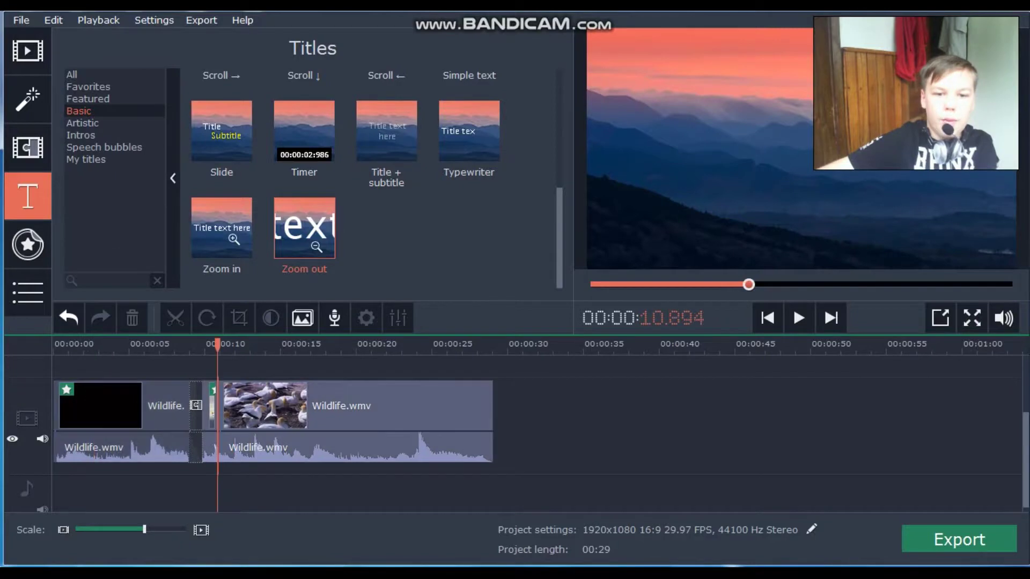
pyautogui.moveTo(304, 130); pyautogui.dragTo(220, 405)
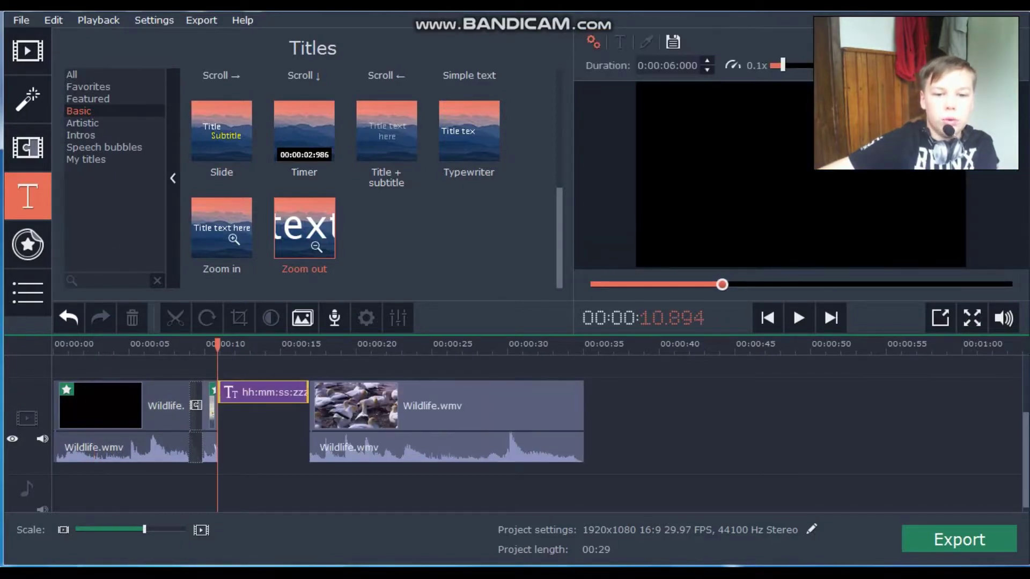
pyautogui.moveTo(271, 392); pyautogui.dragTo(279, 491)
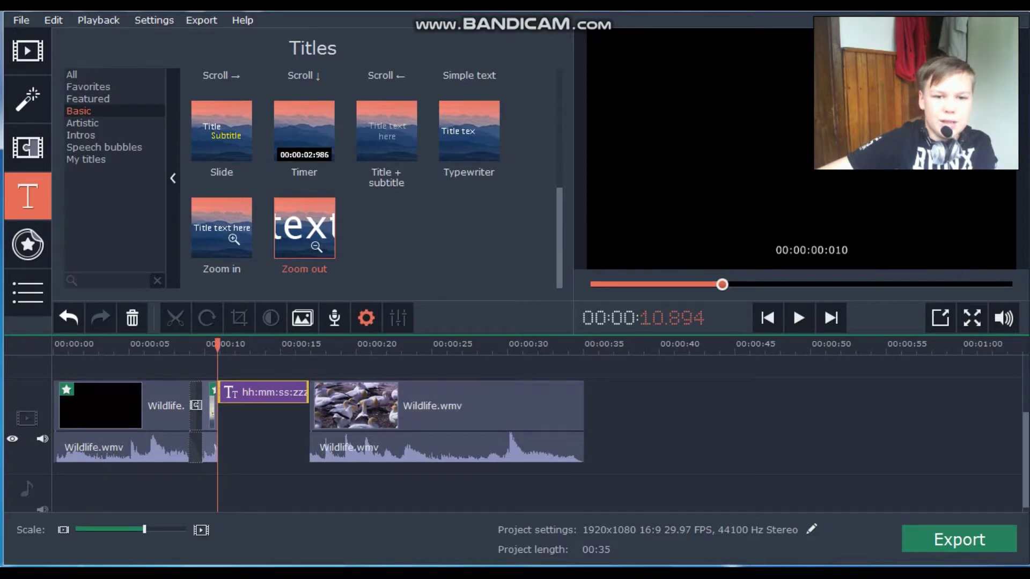
# - Move the last and first Wildlife segments up to the overlay track and undo the last clip move
pyautogui.moveTo(1026, 460)
pyautogui.mouseDown()
pyautogui.moveTo(1025, 449)
pyautogui.moveTo(1025, 465)
pyautogui.mouseUp()
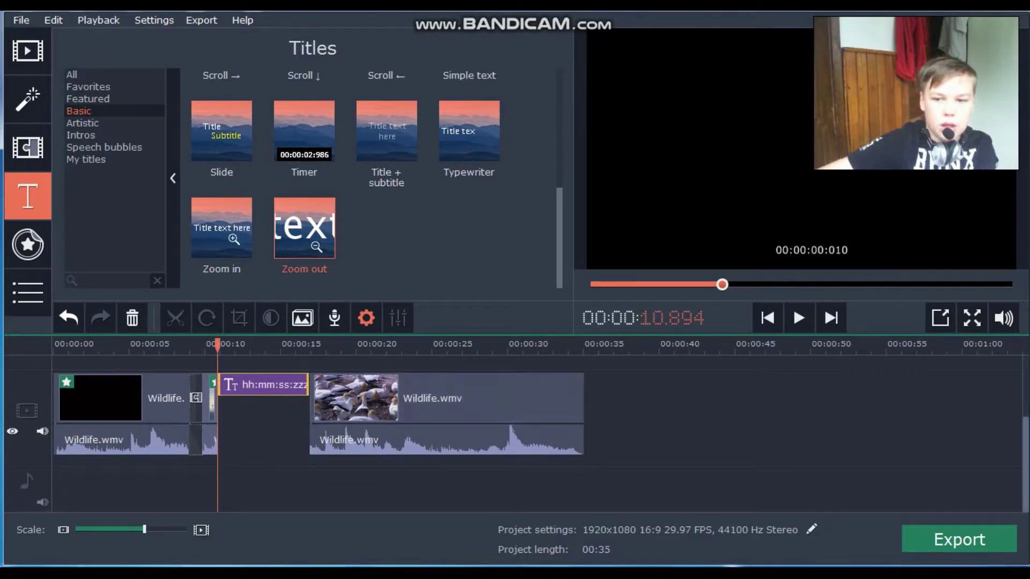
pyautogui.scroll(3, 322, 429)
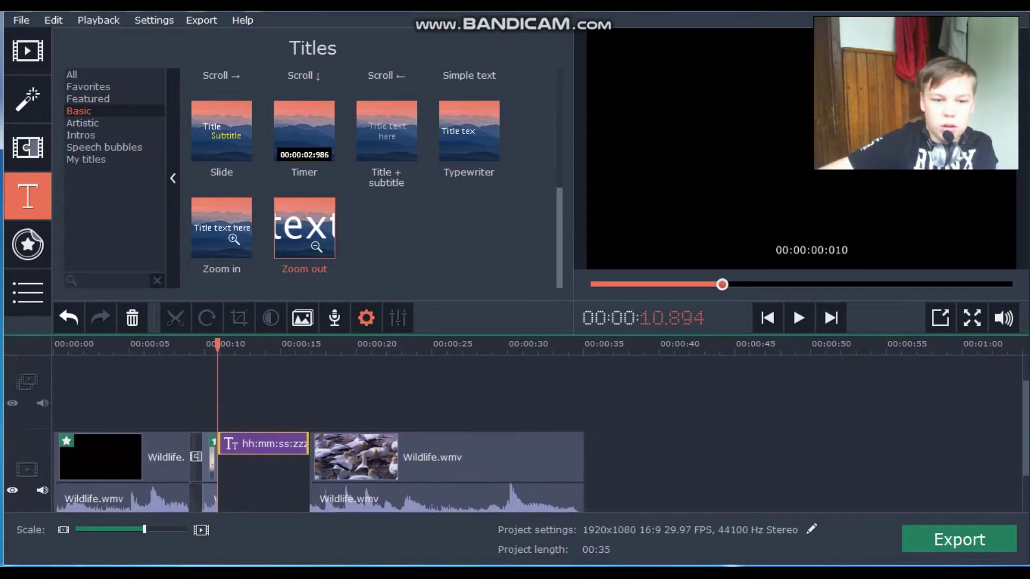
pyautogui.moveTo(475, 472); pyautogui.dragTo(458, 396)
pyautogui.click(190, 408)
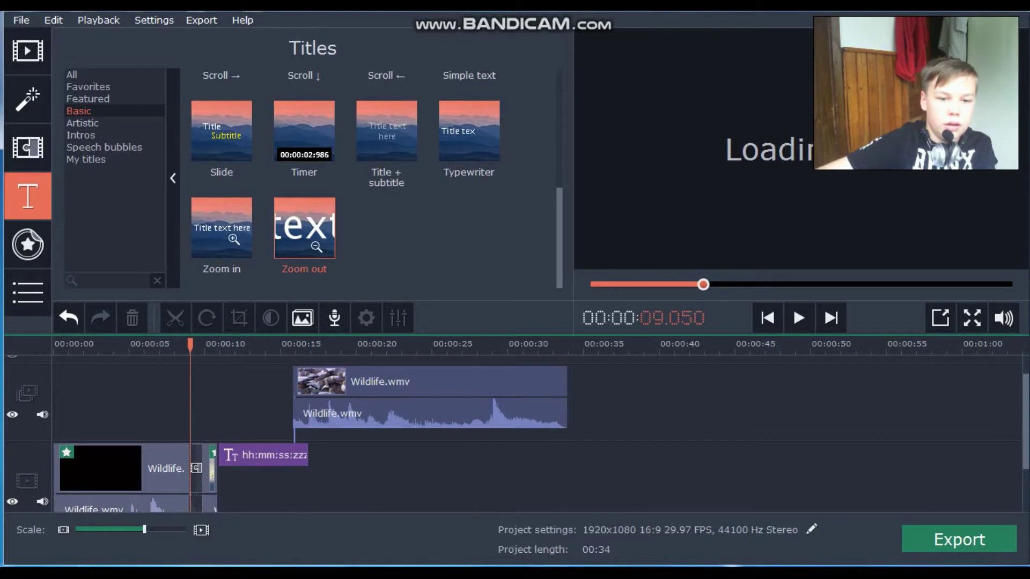
pyautogui.moveTo(135, 468); pyautogui.dragTo(70, 395)
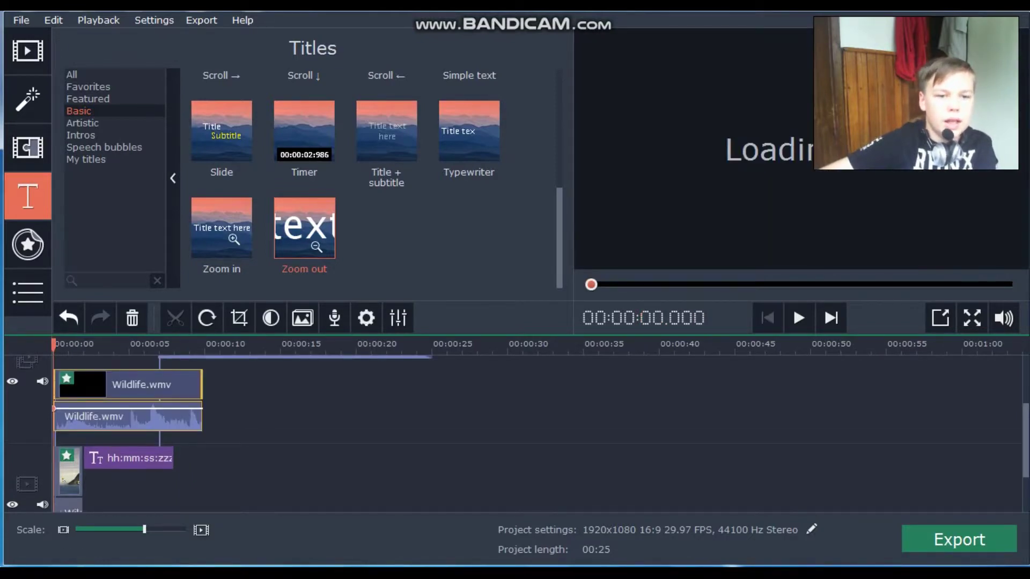
pyautogui.click(68, 317)
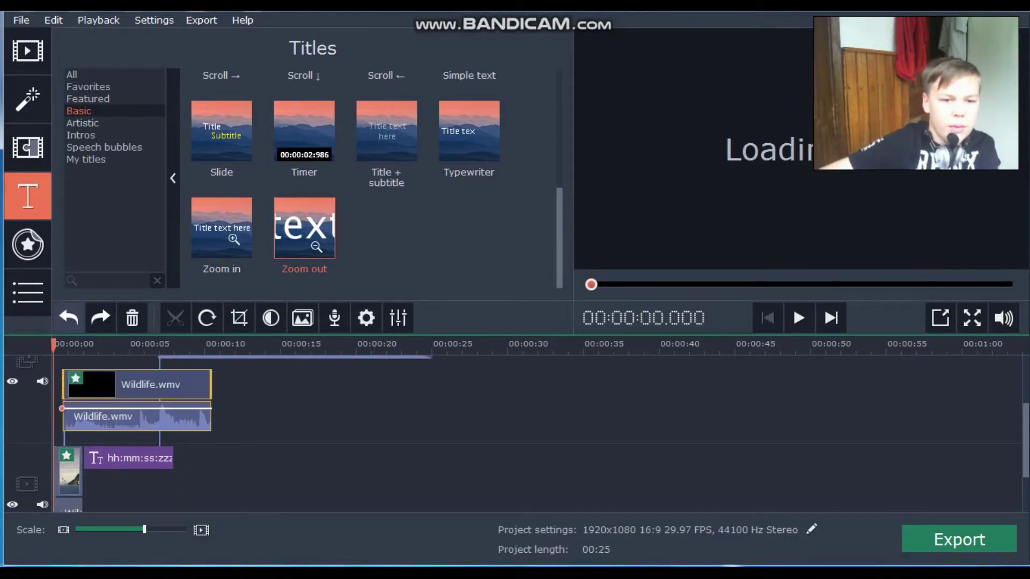
# - Undo the clip moves to the overlay track, including a repeated move of the first Wildlife segment, restoring the video track order
pyautogui.click(69, 318)
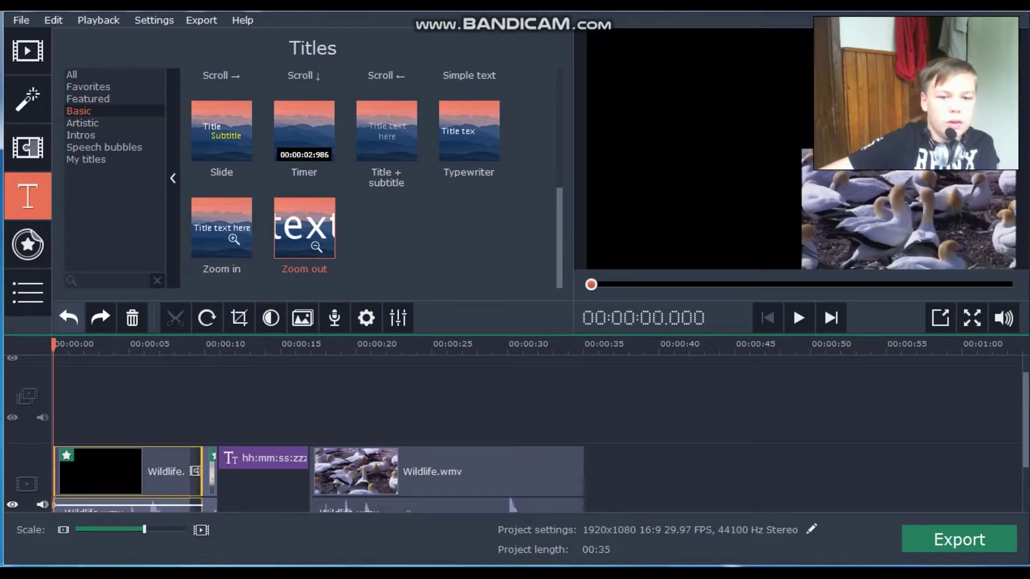
pyautogui.click(112, 344)
pyautogui.moveTo(129, 471); pyautogui.dragTo(128, 386)
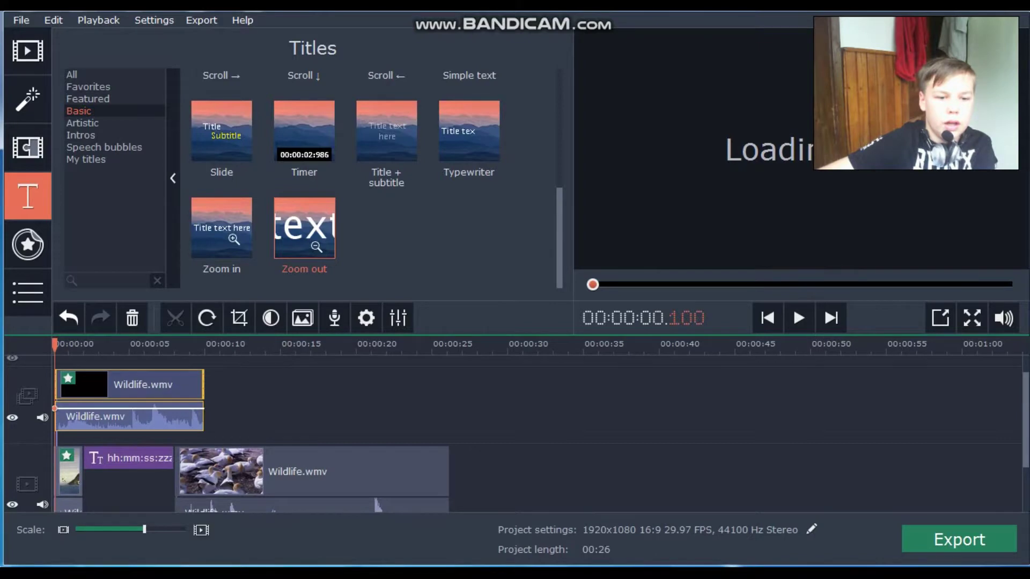
pyautogui.moveTo(68, 472)
pyautogui.mouseDown()
pyautogui.moveTo(190, 418)
pyautogui.moveTo(115, 438)
pyautogui.moveTo(90, 494)
pyautogui.moveTo(191, 484)
pyautogui.moveTo(65, 472)
pyautogui.moveTo(68, 461)
pyautogui.mouseUp()
pyautogui.press('Escape')
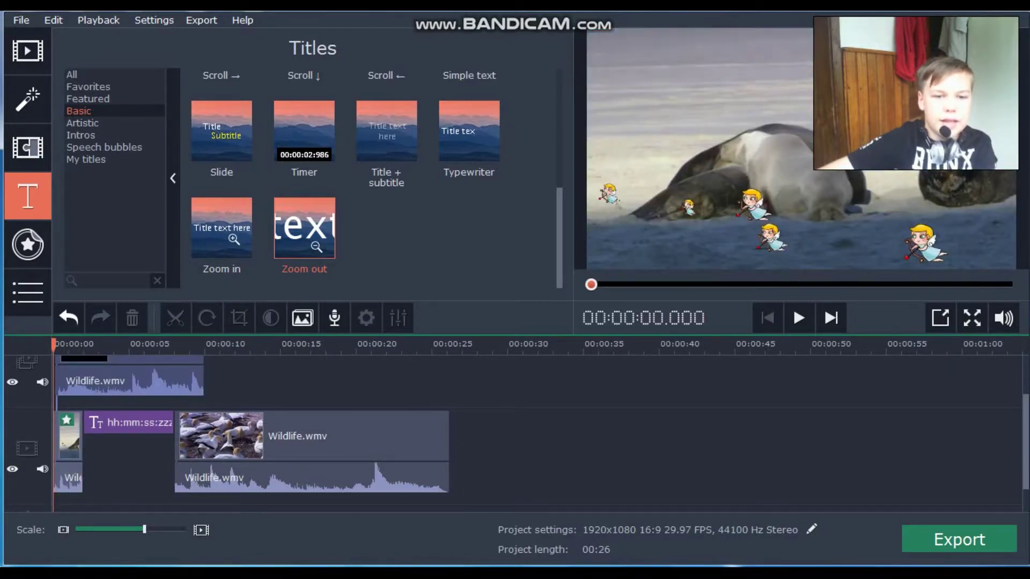
pyautogui.hotkey('ctrl', 'z')
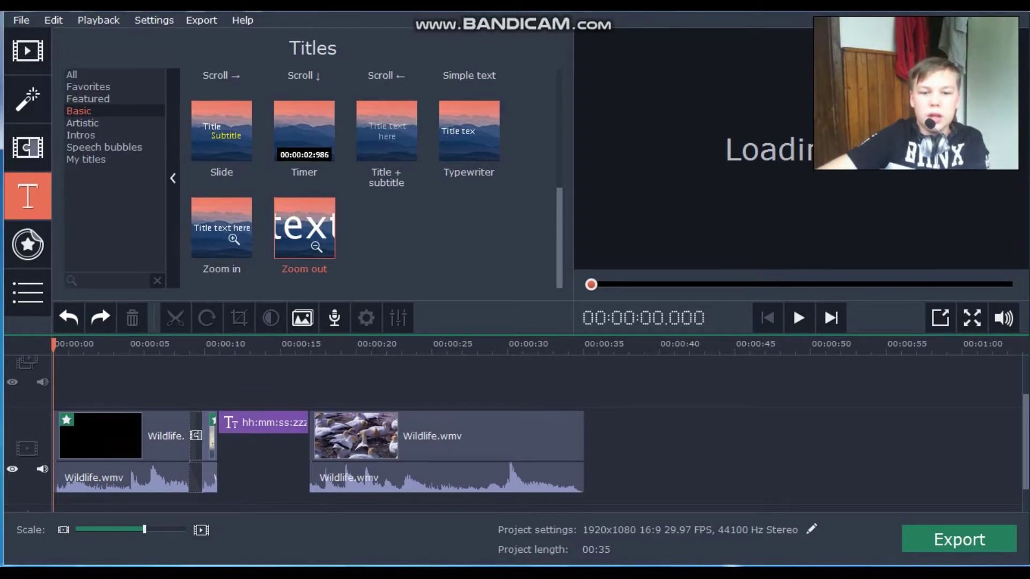
# - Try to move the Timer title to the overlay track and over the last Wildlife segment
pyautogui.moveTo(266, 424); pyautogui.dragTo(361, 398)
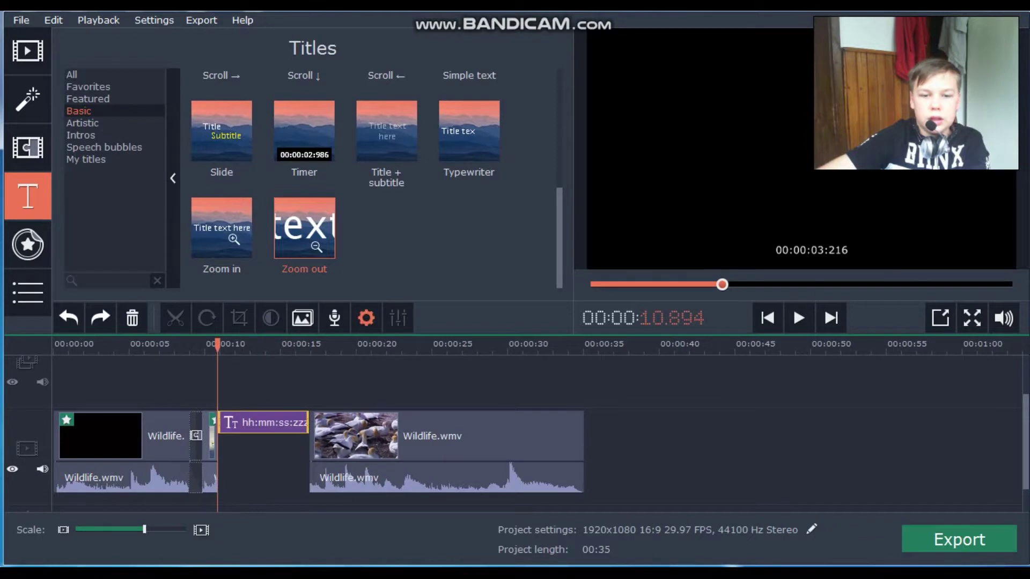
pyautogui.moveTo(287, 422); pyautogui.dragTo(402, 389)
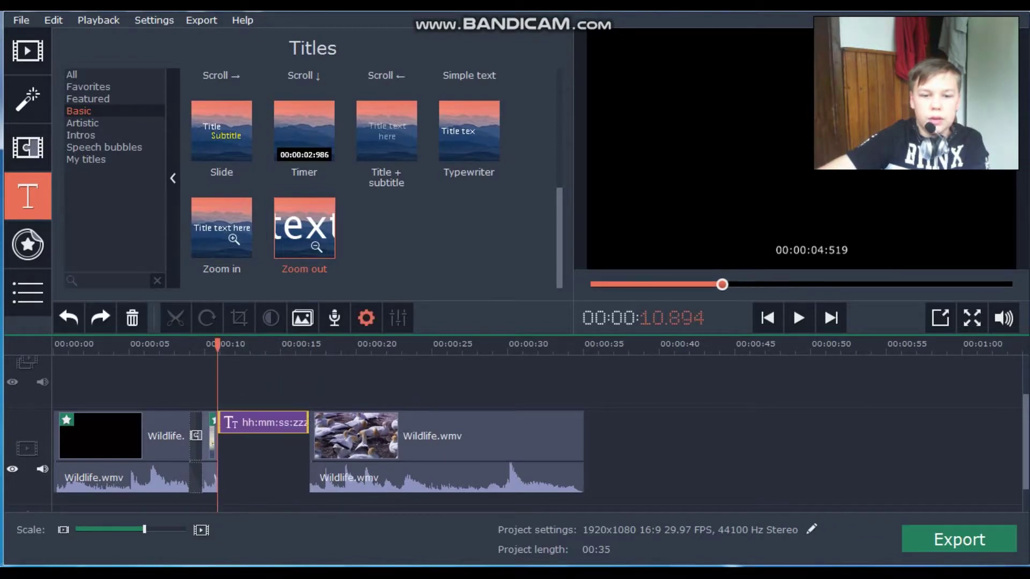
pyautogui.moveTo(274, 424); pyautogui.dragTo(446, 446)
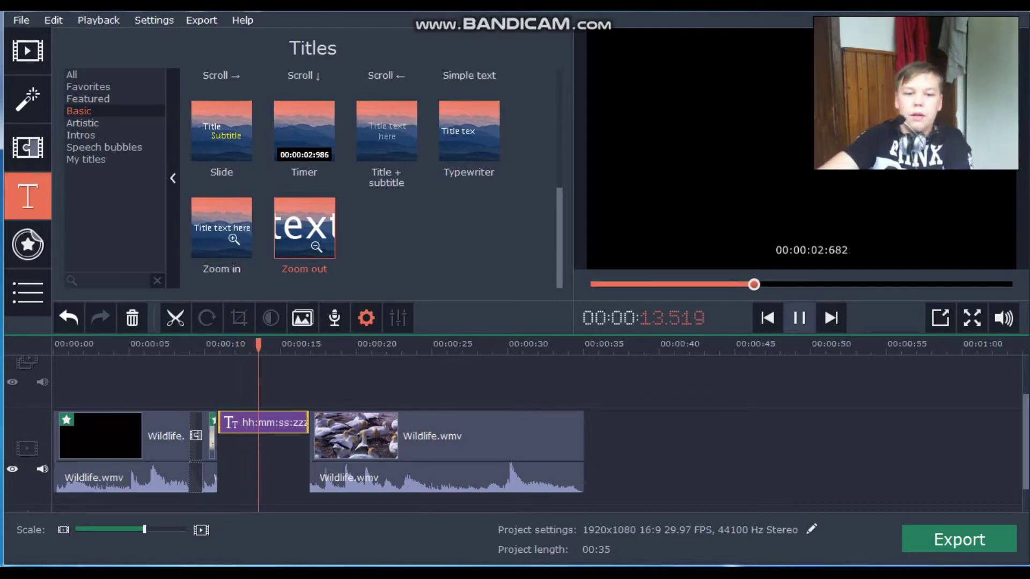
# - Extend the end of the Timer title to about 00:00:30 and play it from its start for a few seconds
pyautogui.moveTo(308, 422); pyautogui.dragTo(515, 423)
pyautogui.moveTo(515, 344); pyautogui.dragTo(221, 344)
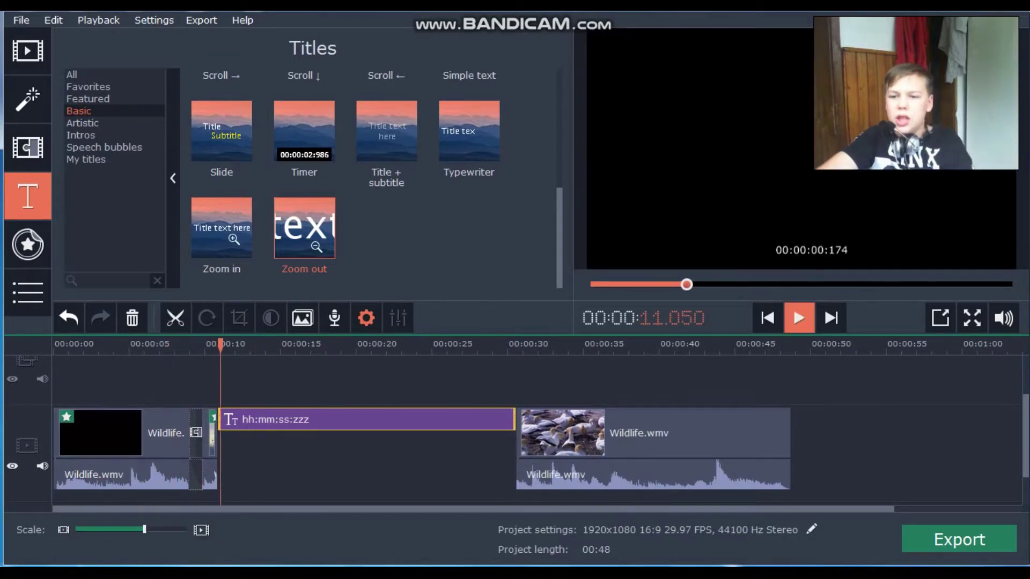
pyautogui.click(799, 319)
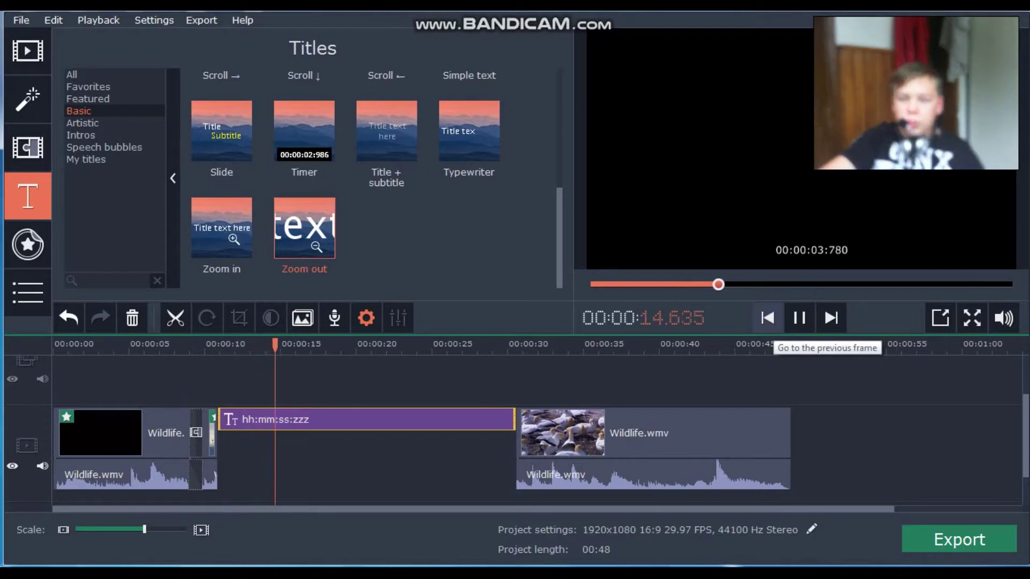
pyautogui.click(768, 318)
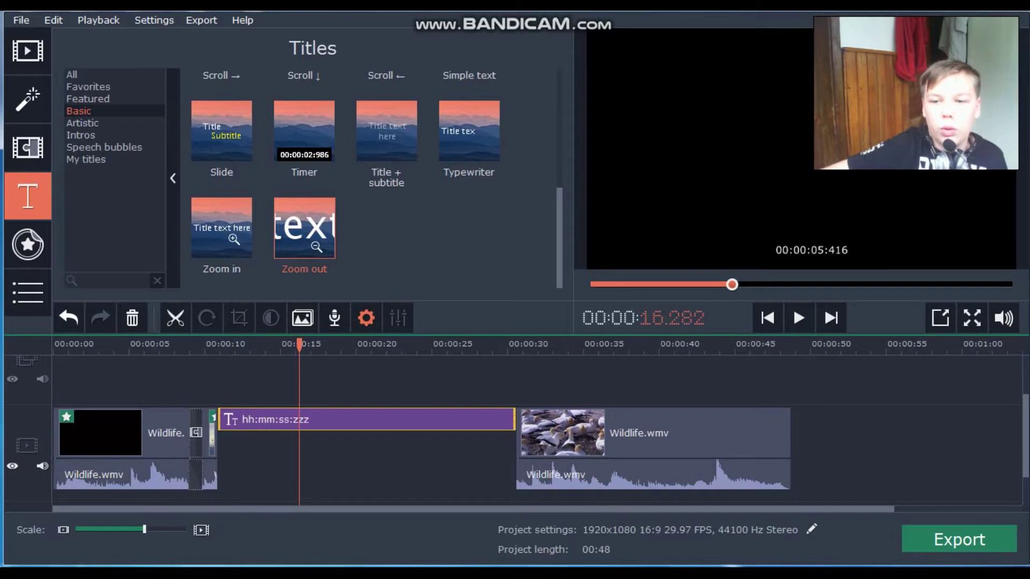
# - Delete the Timer title from between the Wildlife segments
pyautogui.rightClick(397, 419)
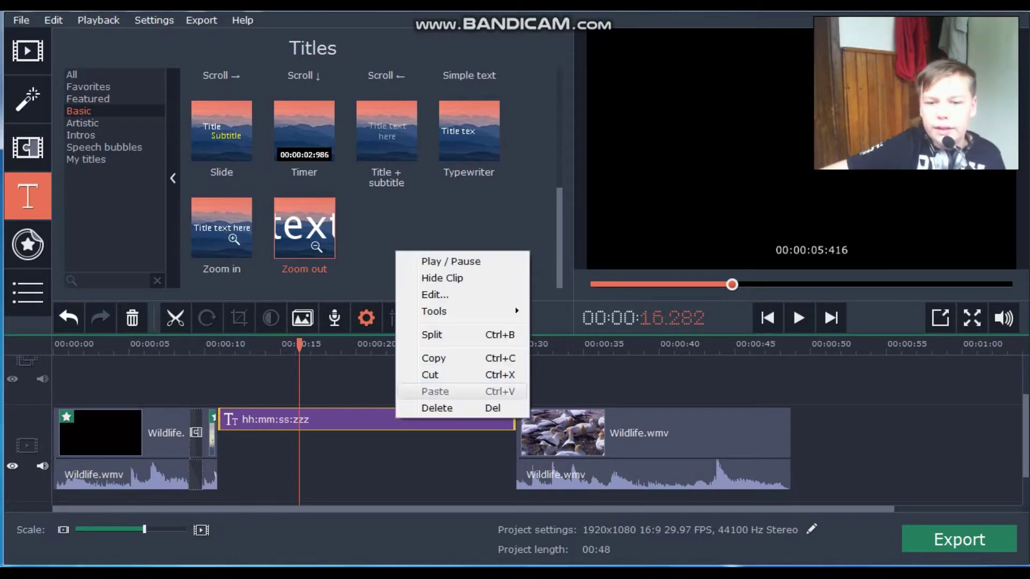
pyautogui.click(436, 408)
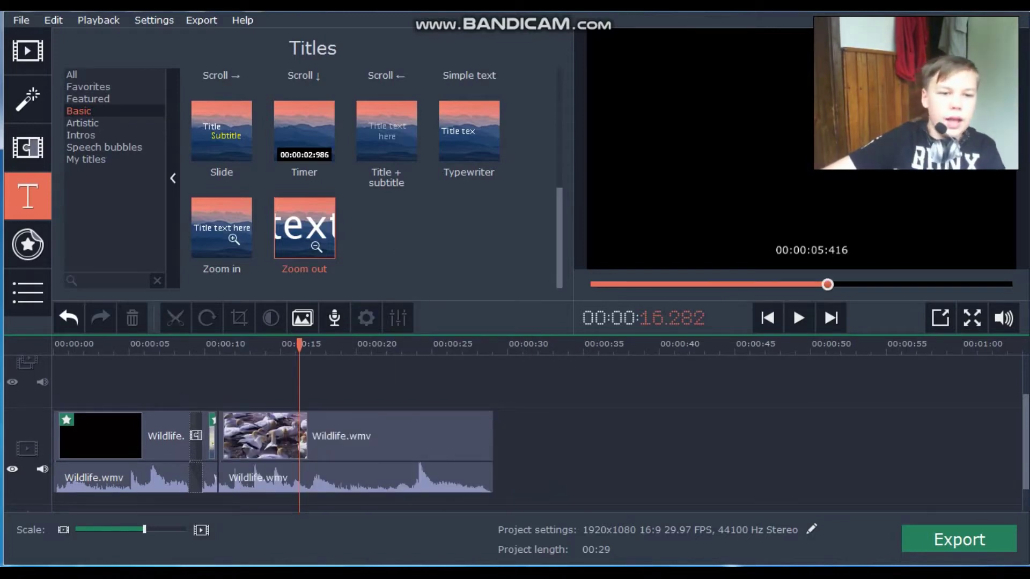
# - Browse the Featured stickers and preview the :) and Glasses 1 stickers
pyautogui.click(27, 244)
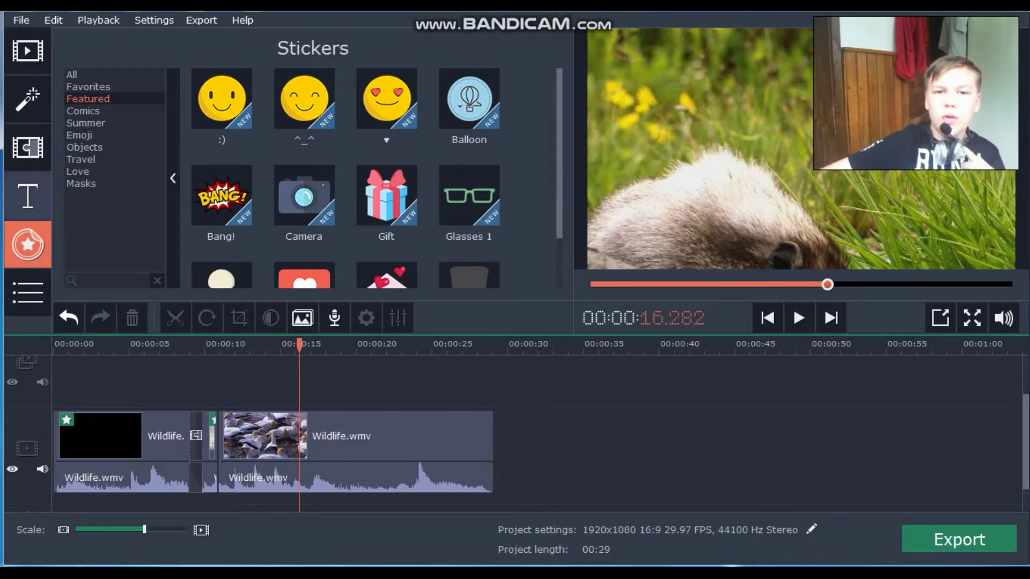
pyautogui.click(222, 98)
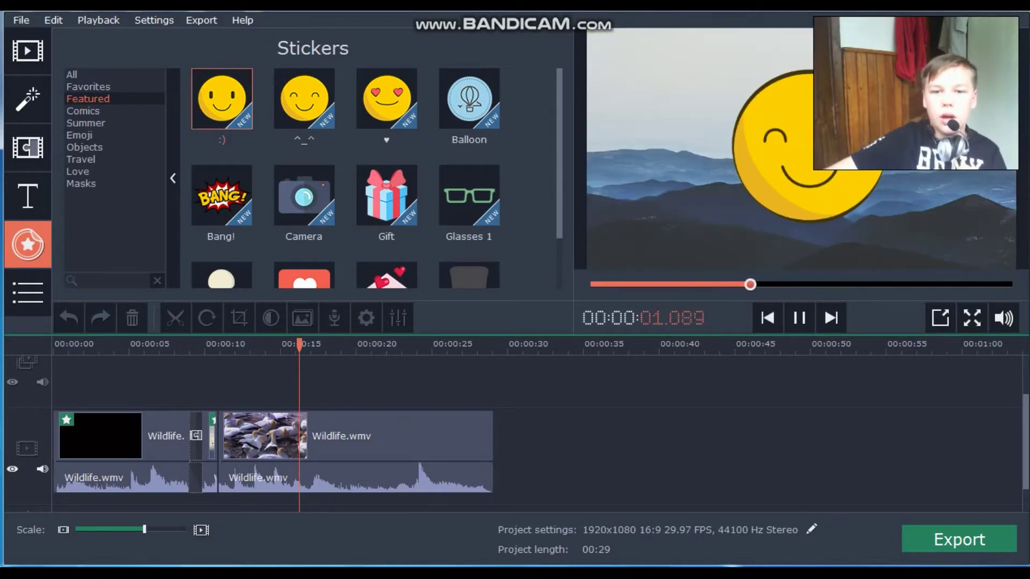
pyautogui.click(469, 196)
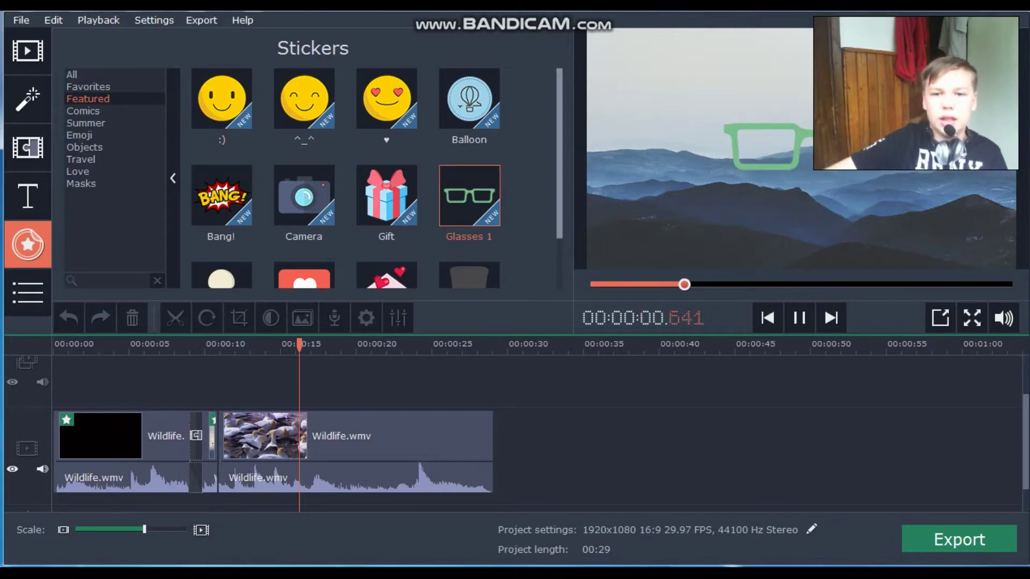
pyautogui.scroll(-1, 375, 177)
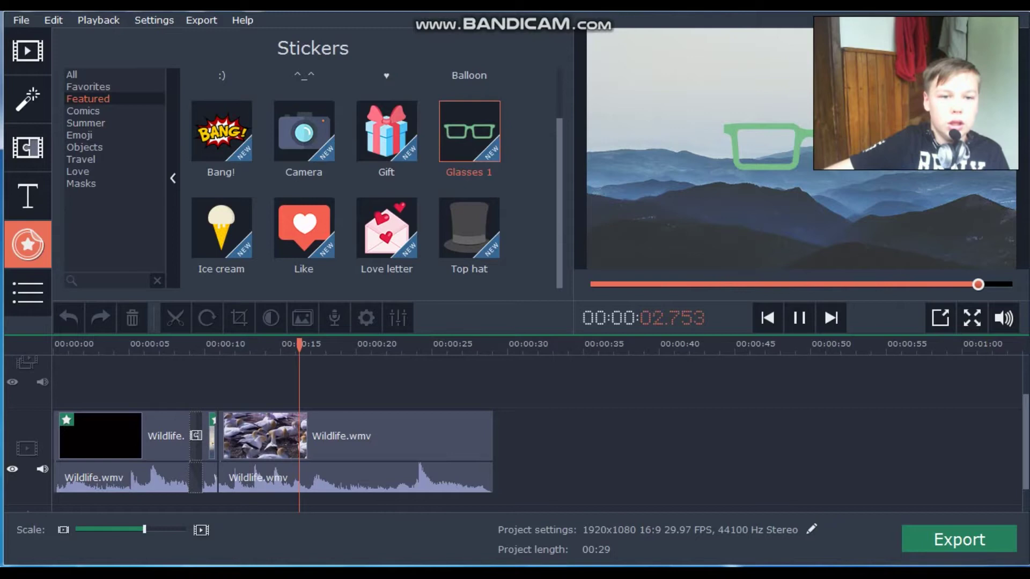
# - Look through the Comics, Summer, Emoji, Objects, Travel, Love and Masks sticker categories
pyautogui.click(83, 111)
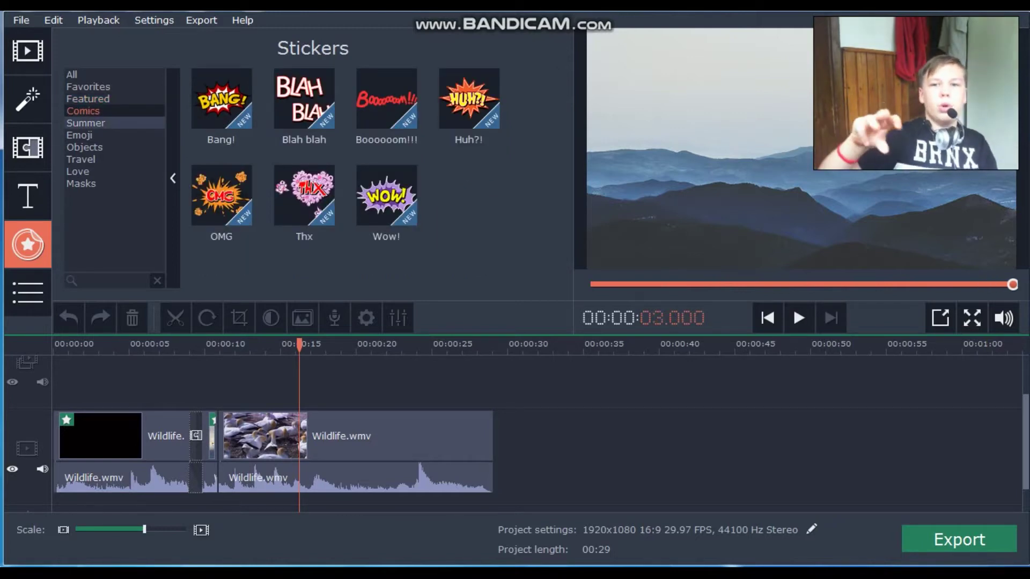
pyautogui.click(85, 123)
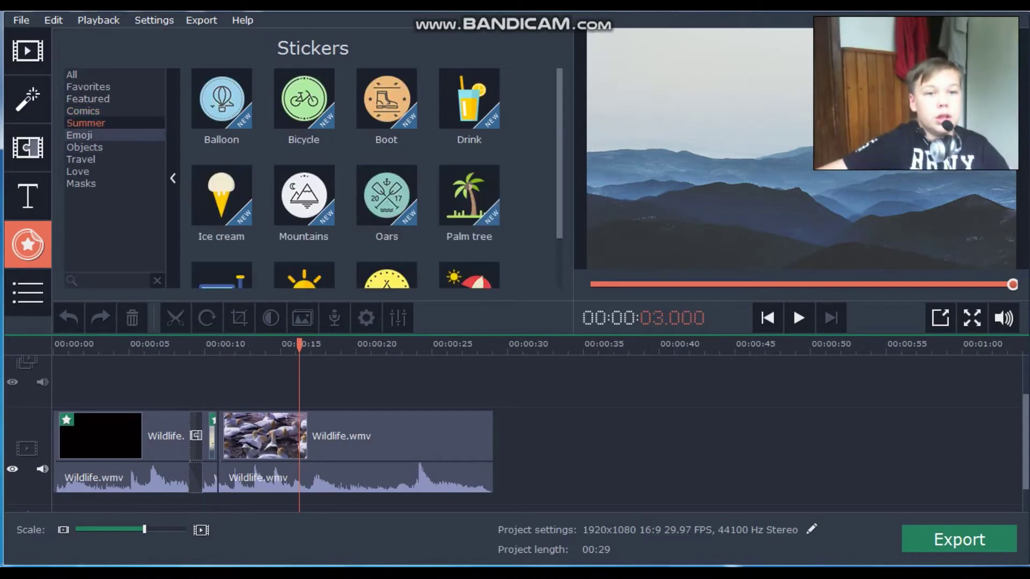
pyautogui.click(79, 136)
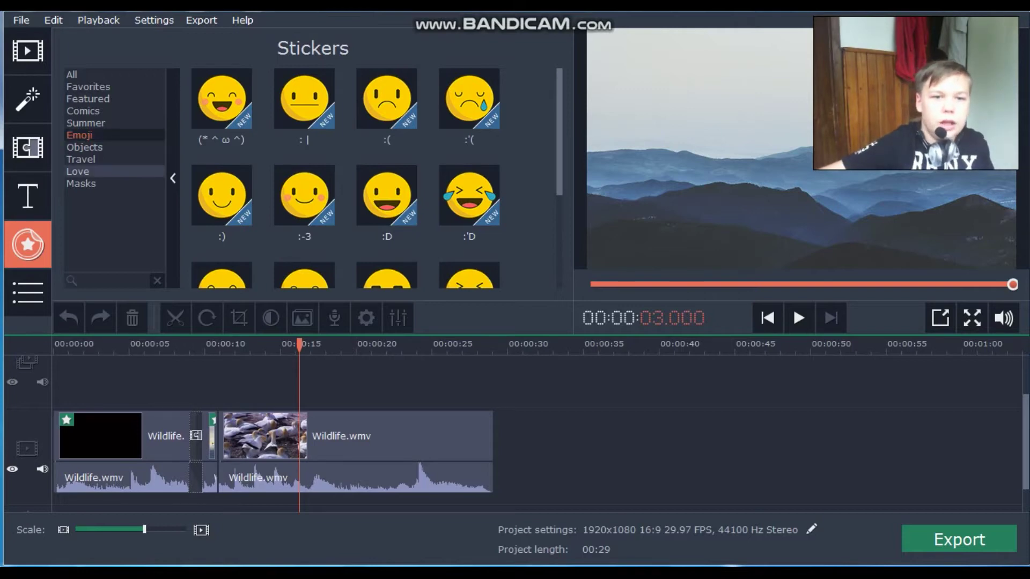
pyautogui.click(84, 147)
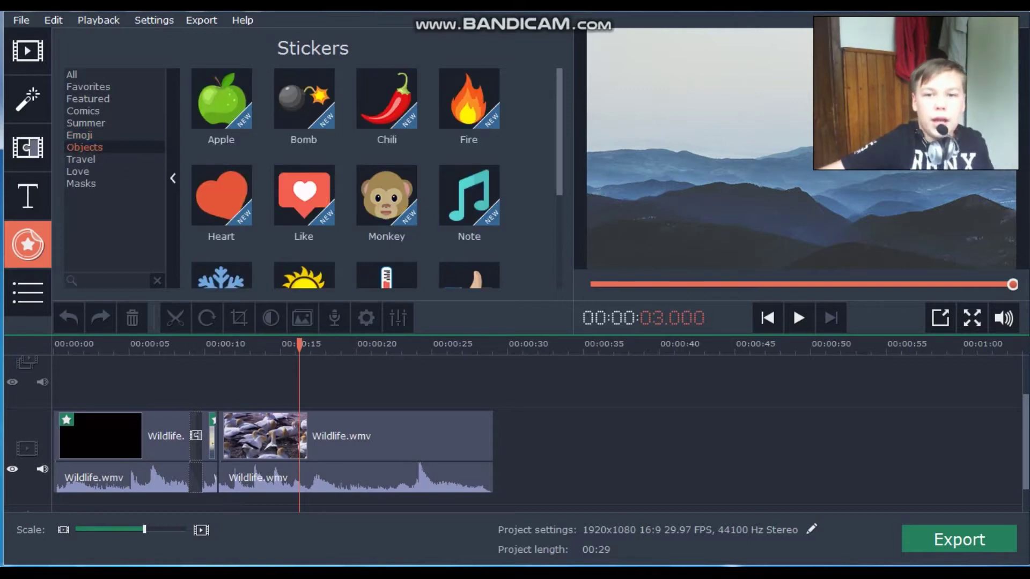
pyautogui.scroll(-3, 378, 179)
pyautogui.scroll(-1, 377, 177)
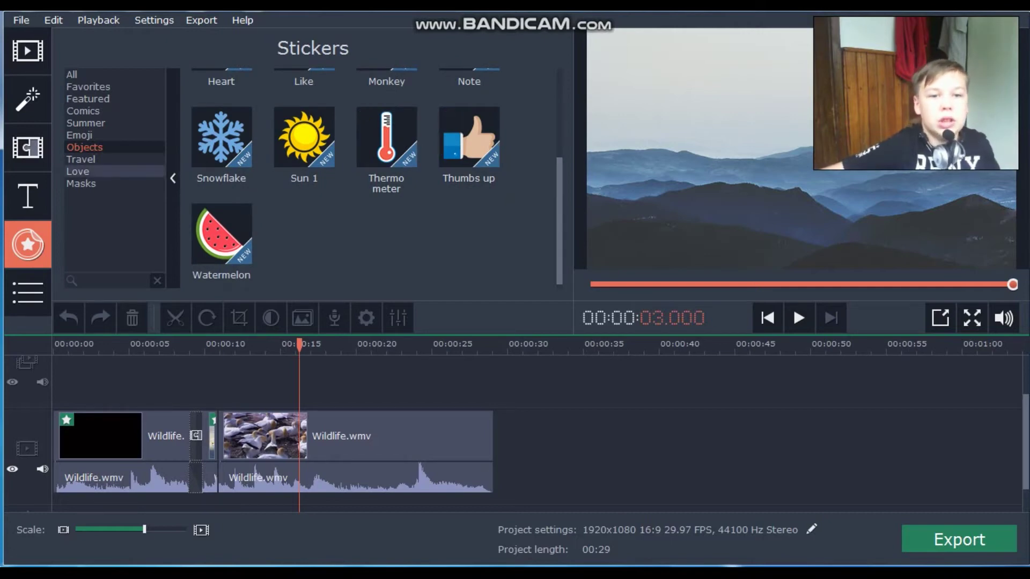
pyautogui.click(81, 160)
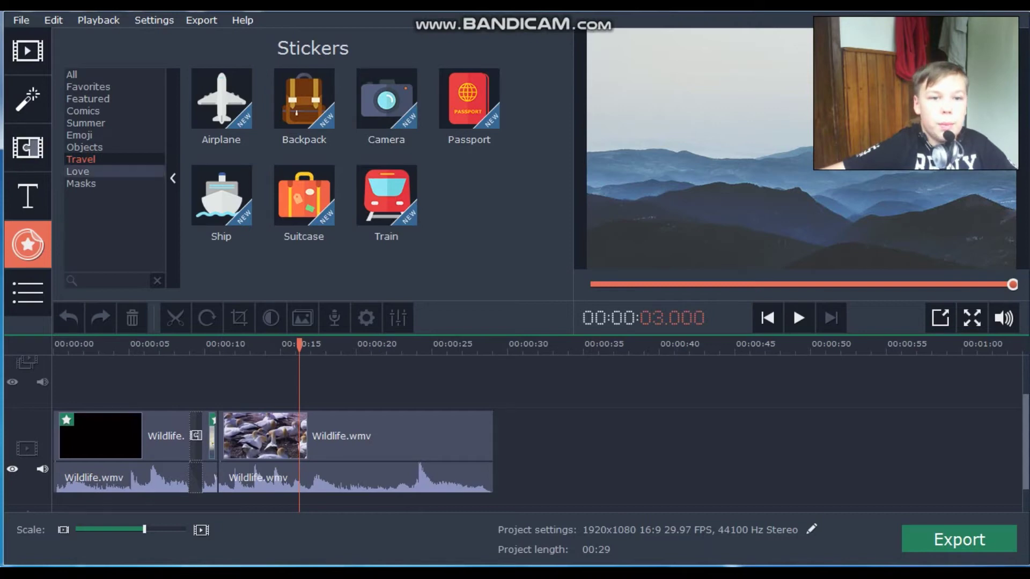
pyautogui.click(78, 171)
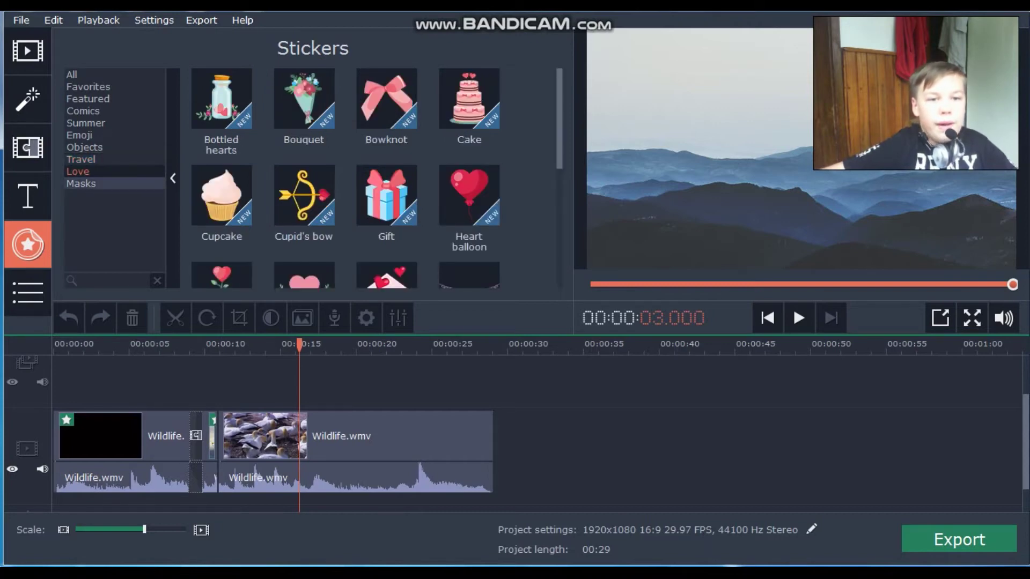
pyautogui.click(81, 184)
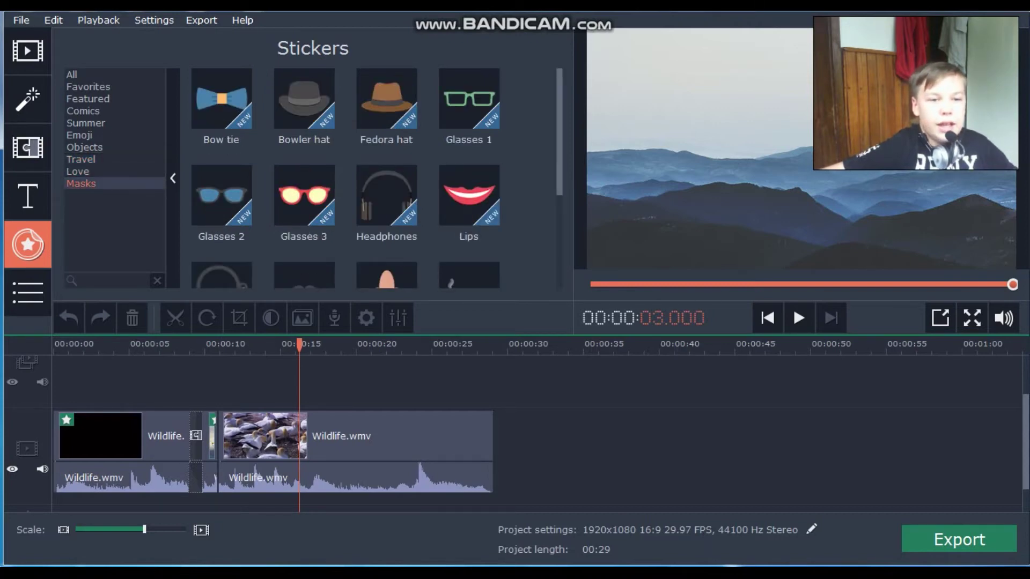
# - Show the Stabilization tool, play the project briefly, and return the playhead to 00:00:00.000
pyautogui.click(27, 292)
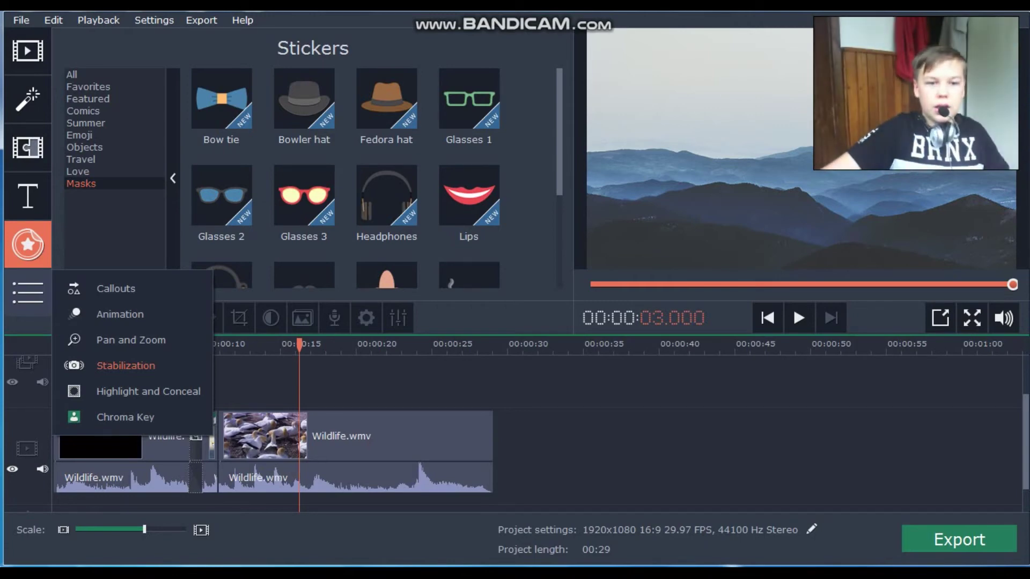
pyautogui.click(125, 365)
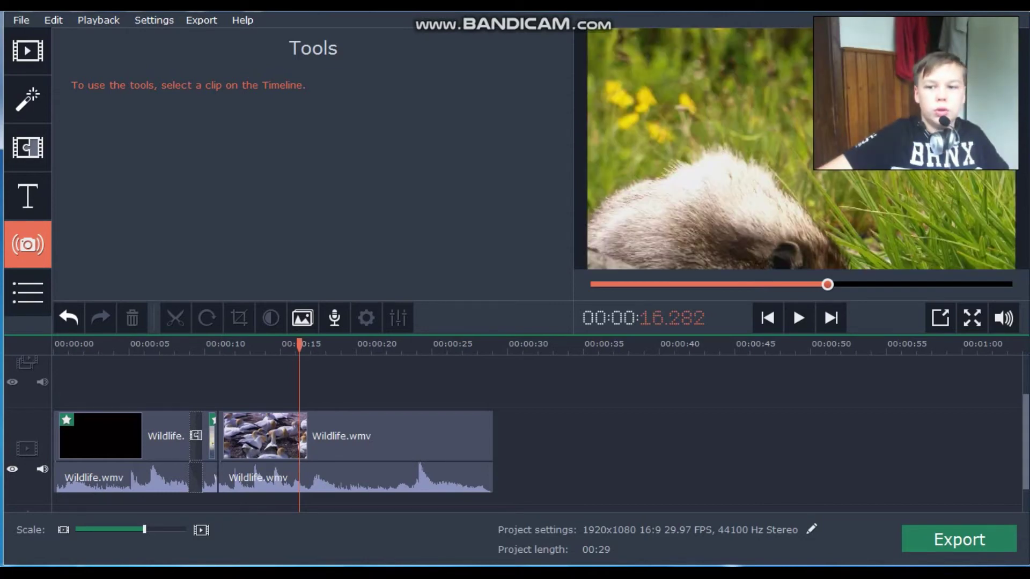
pyautogui.click(798, 318)
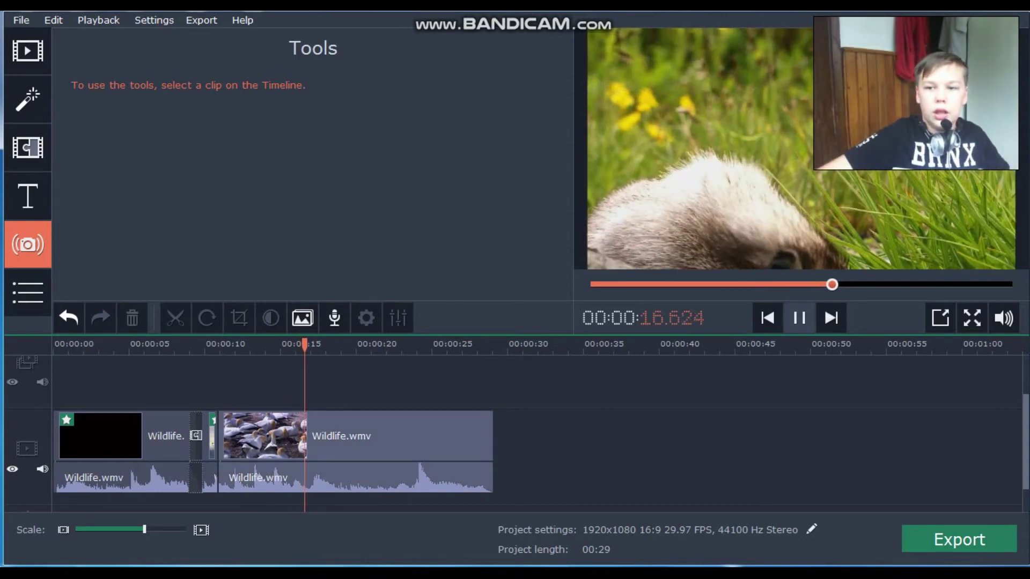
pyautogui.click(798, 318)
pyautogui.moveTo(869, 284); pyautogui.dragTo(591, 284)
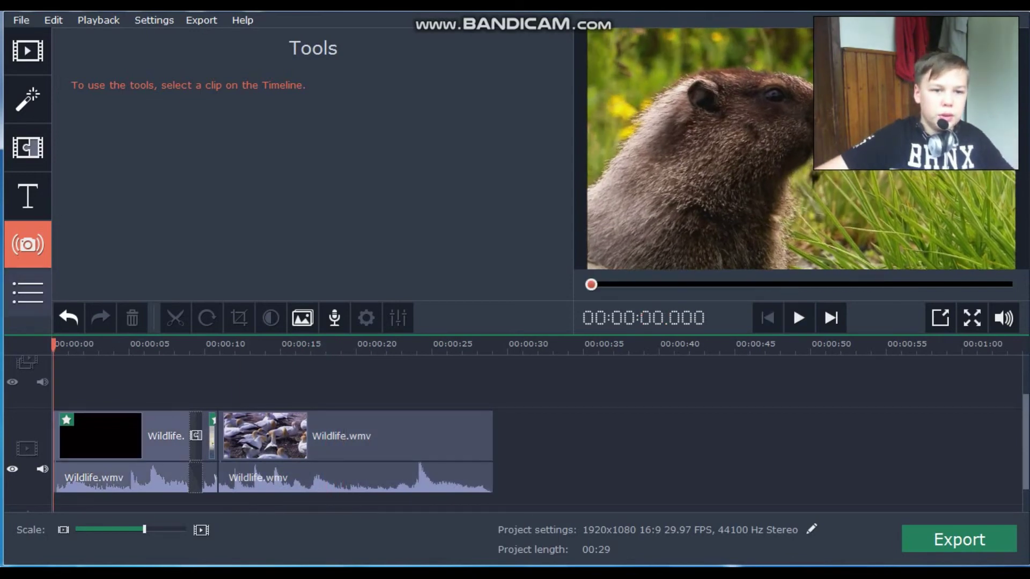
# - Show the Animation and Pan and Zoom tools, and play the first seconds of the project from the beginning
pyautogui.click(28, 293)
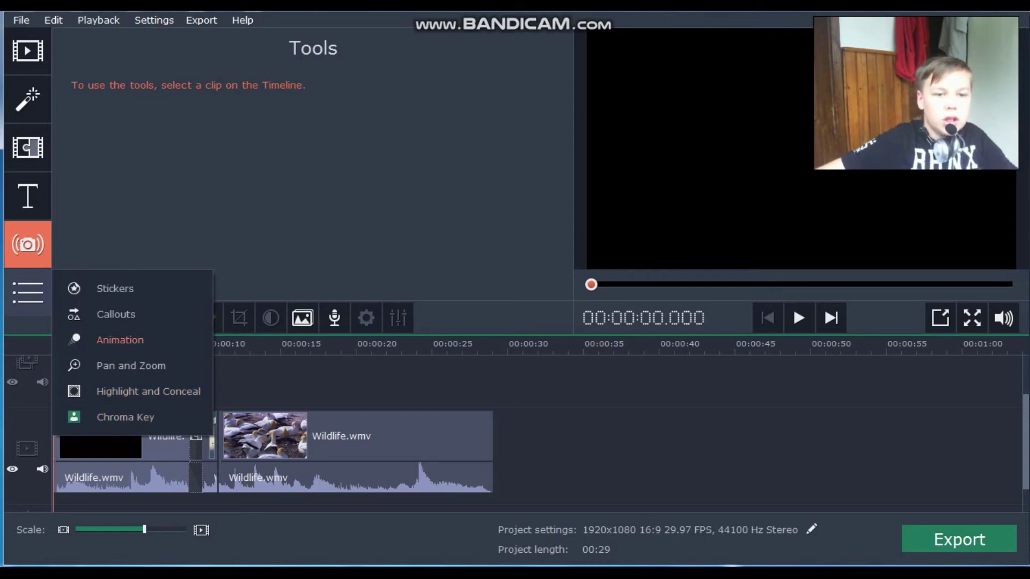
pyautogui.click(120, 340)
pyautogui.click(28, 292)
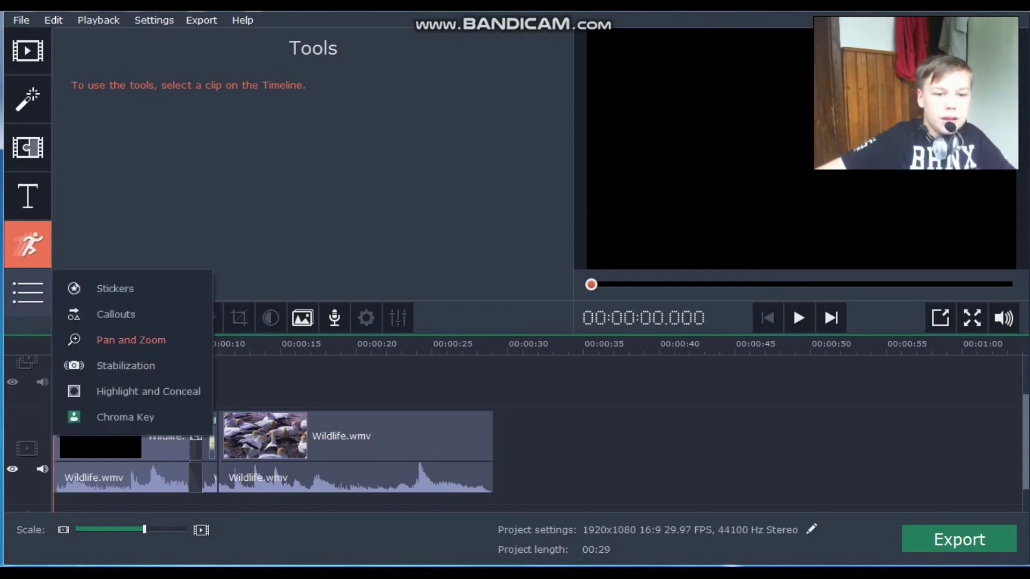
pyautogui.click(130, 339)
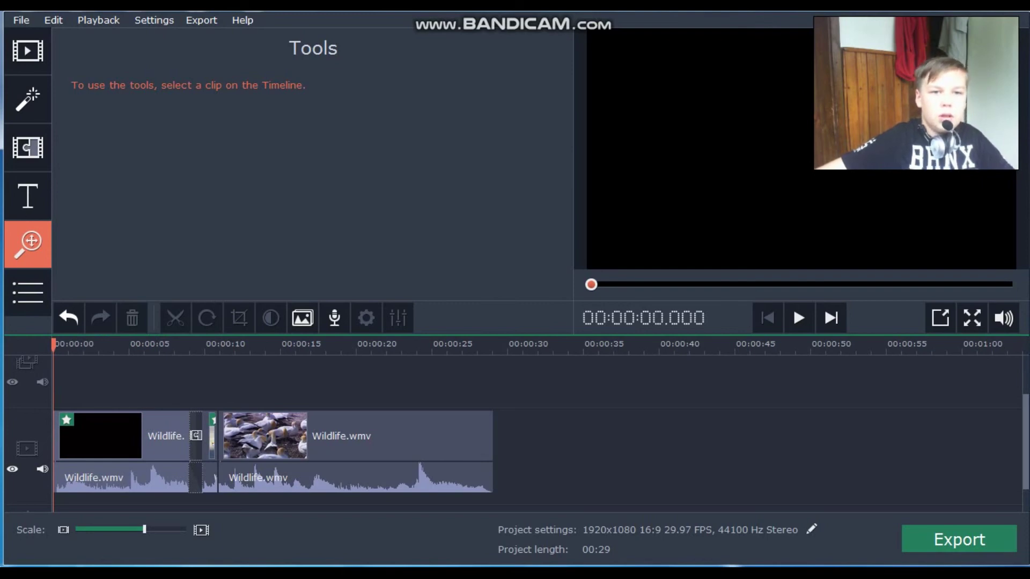
pyautogui.click(798, 318)
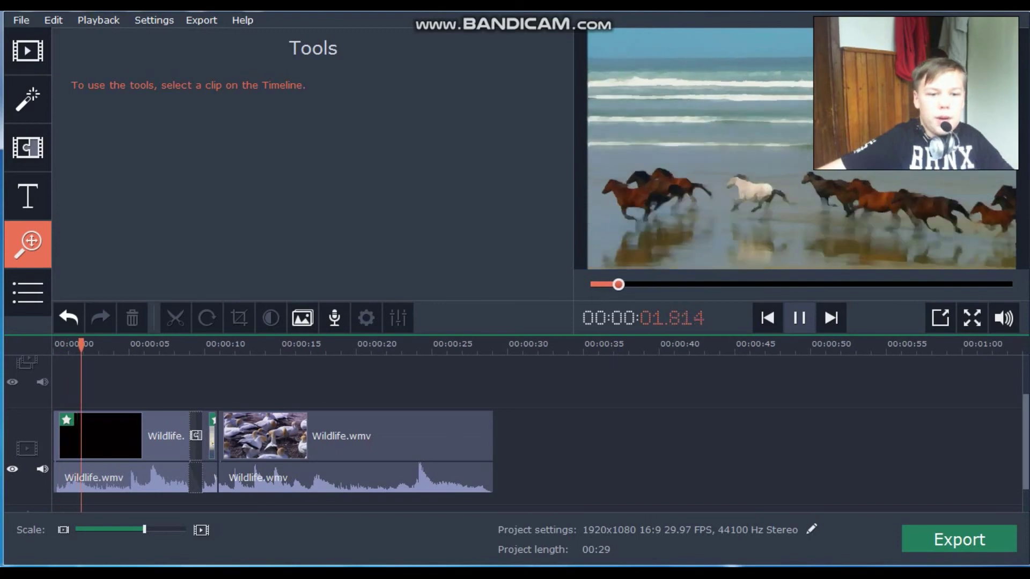
pyautogui.click(800, 318)
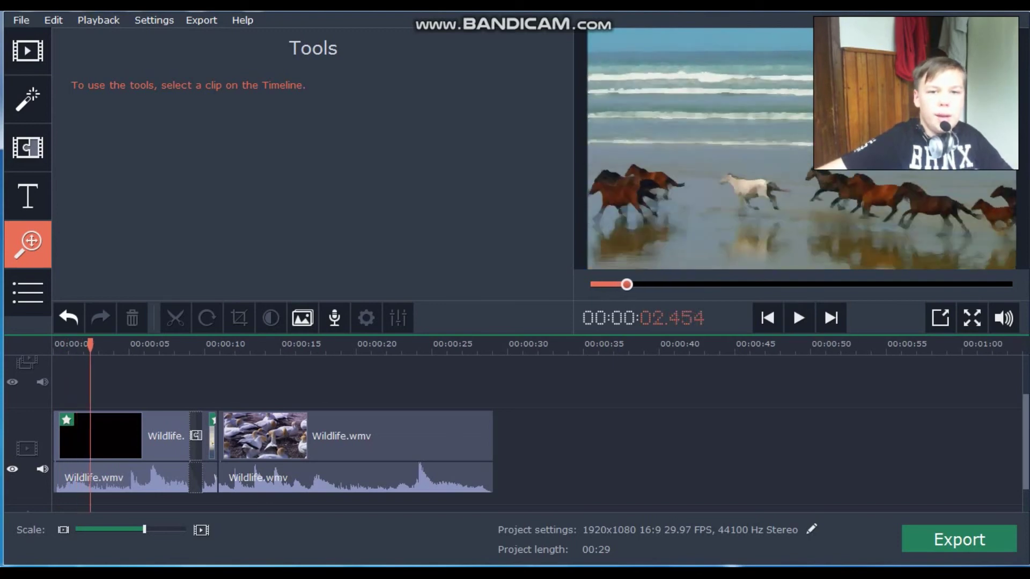
# - Return to the Import section, look at the video export settings, and close them without exporting
pyautogui.click(27, 50)
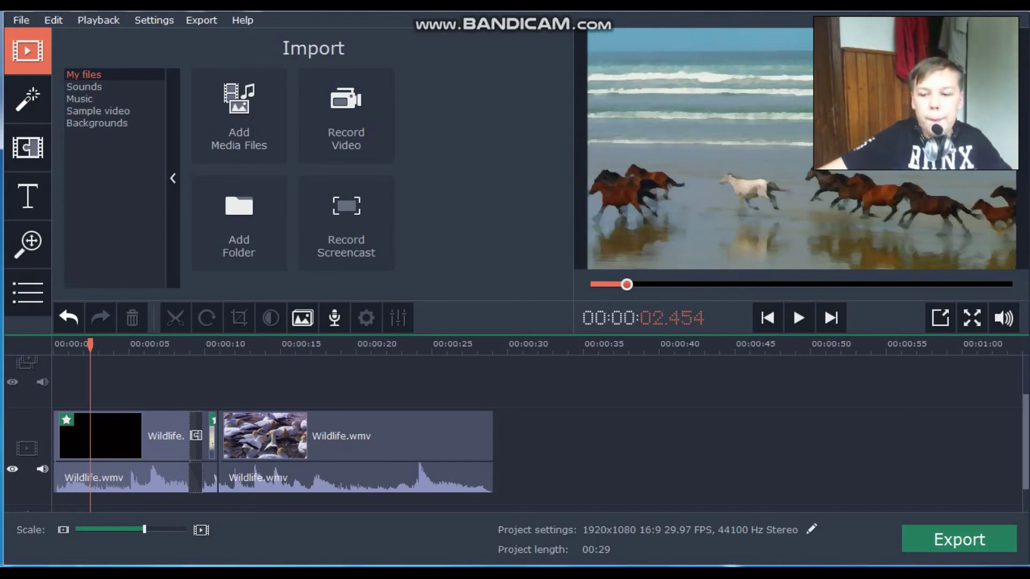
pyautogui.click(959, 539)
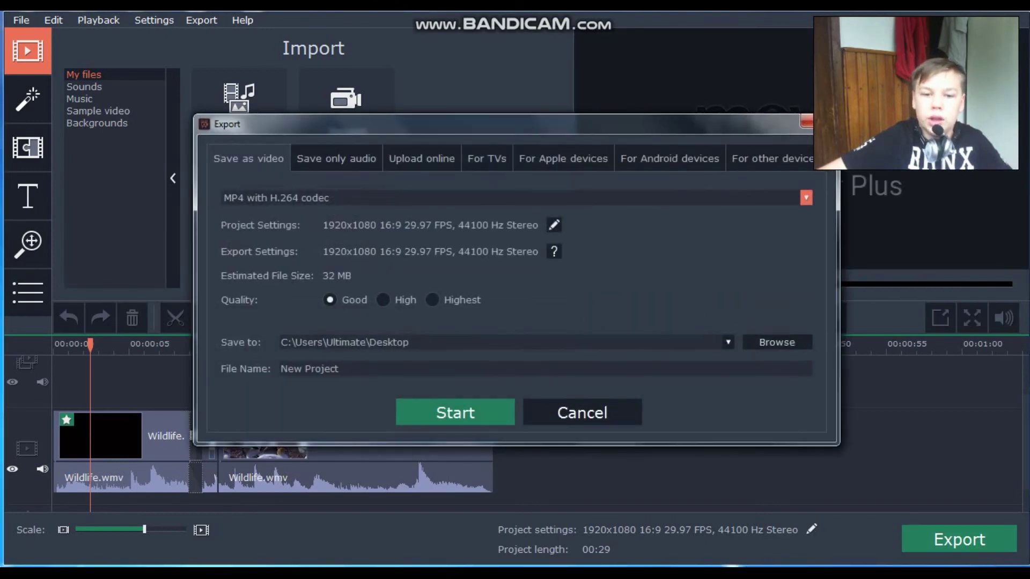
pyautogui.press('Escape')
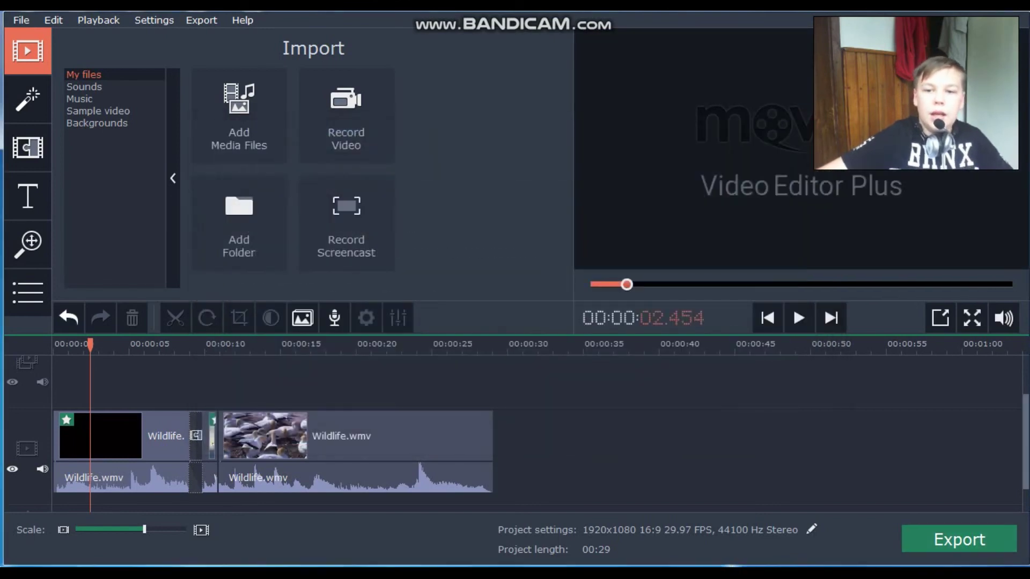